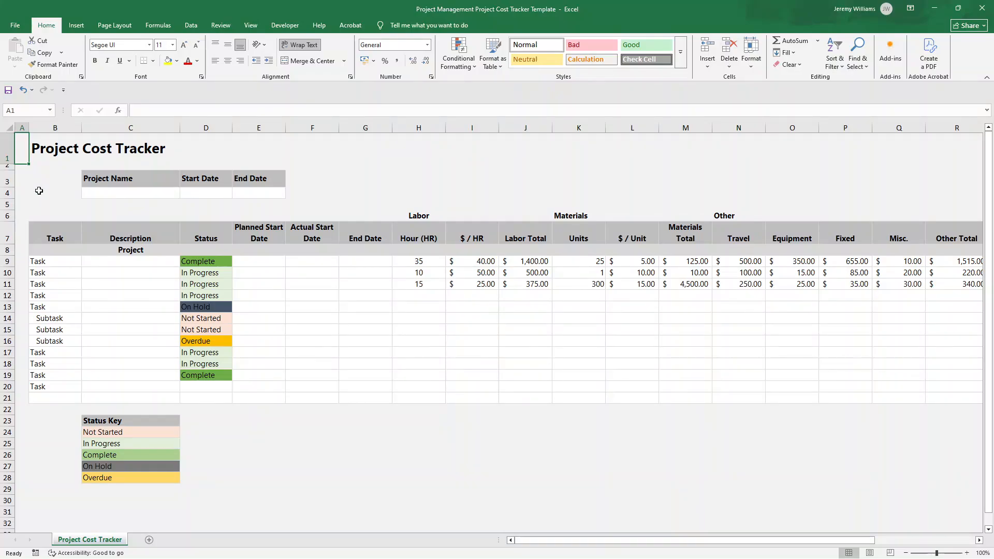
Examine the cost tracker's column headings in row 7, from Task across to Other Total
{"action": "left_click", "coordinate": [55, 232]}
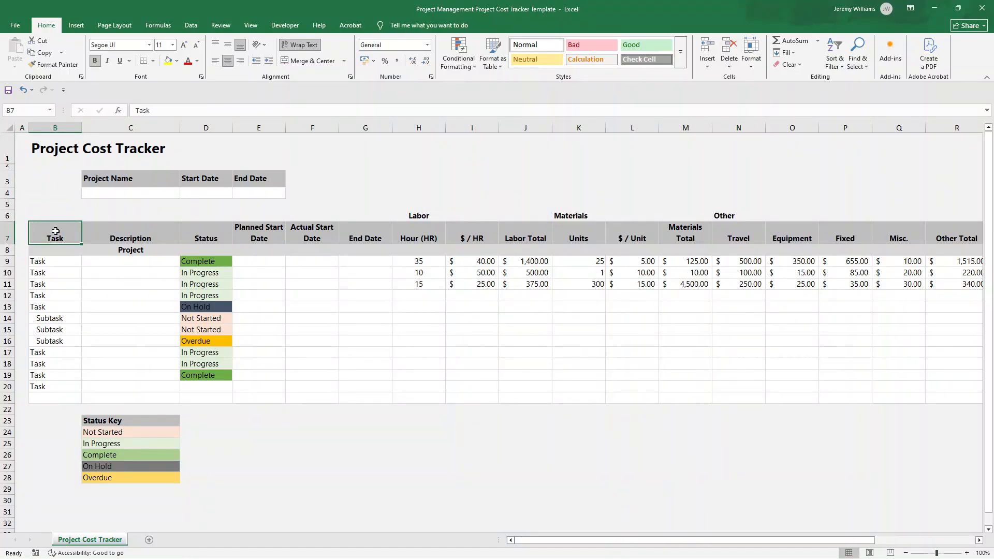
{"action": "key", "text": "Right"}
{"action": "key", "text": "Right"}
{"action": "key", "text": "Right"}
{"action": "key", "text": "Right"}
{"action": "key", "text": "Right"}
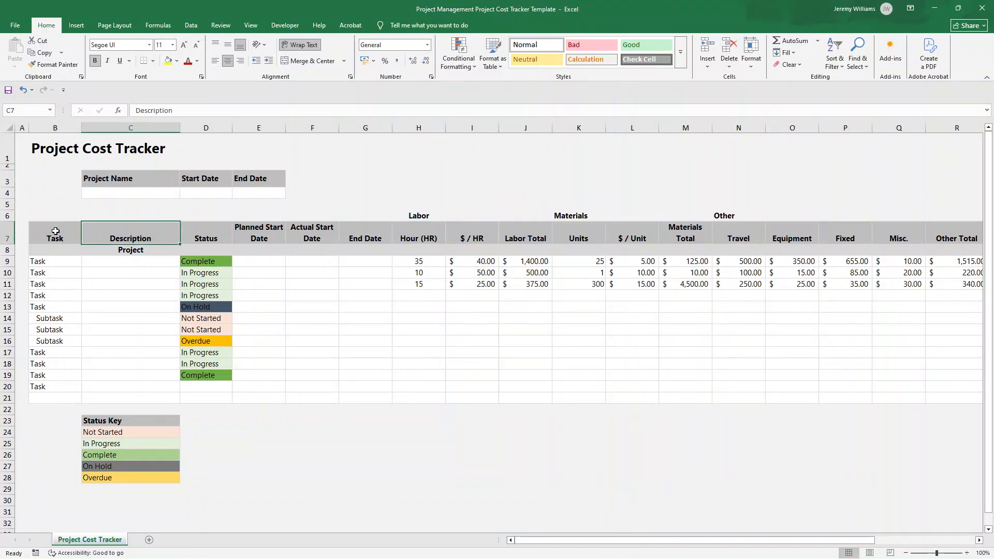
{"action": "key", "text": "Right"}
{"action": "key", "text": "Right"}
{"action": "key", "text": "Right"}
{"action": "key", "text": "Right"}
{"action": "key", "text": "Right"}
{"action": "key", "text": "Right"}
{"action": "key", "text": "Right"}
{"action": "key", "text": "Right"}
{"action": "key", "text": "Right"}
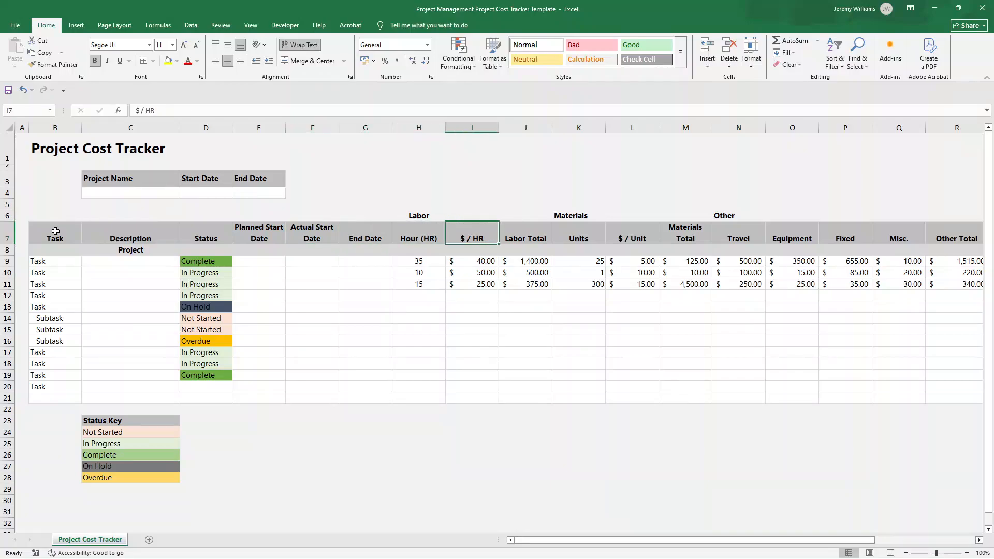
{"action": "key", "text": "Right"}
{"action": "key", "text": "Right"}
{"action": "key", "text": "Right"}
{"action": "key", "text": "Right"}
{"action": "key", "text": "Right"}
{"action": "key", "text": "Right"}
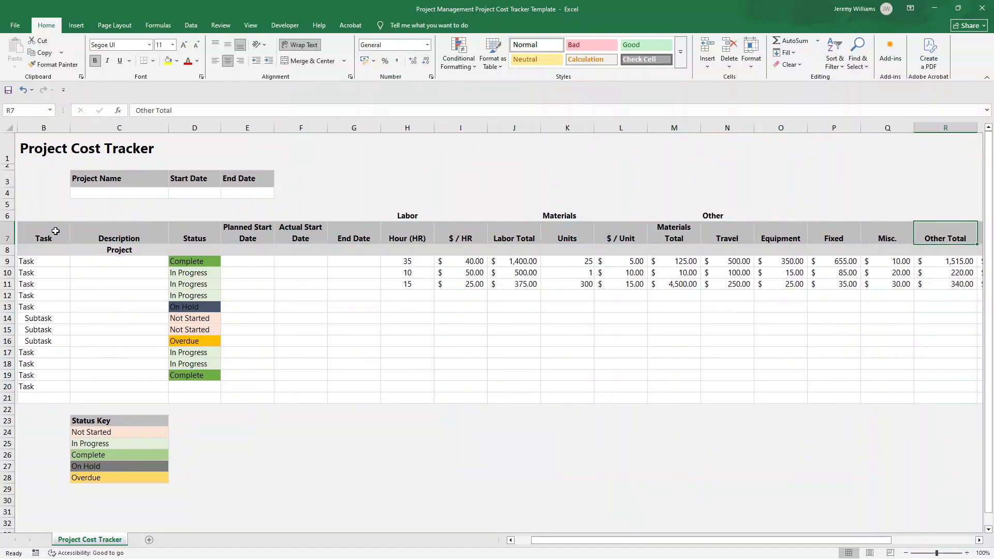
{"action": "key", "text": "Left"}
{"action": "key", "text": "Left"}
{"action": "key", "text": "Left"}
{"action": "key", "text": "Left"}
{"action": "key", "text": "Left"}
{"action": "key", "text": "Left"}
{"action": "key", "text": "Left"}
{"action": "key", "text": "Left"}
{"action": "key", "text": "Left"}
{"action": "key", "text": "Left"}
{"action": "key", "text": "Left"}
{"action": "key", "text": "Left"}
{"action": "key", "text": "Left"}
{"action": "key", "text": "Left"}
{"action": "key", "text": "Left"}
{"action": "key", "text": "Left"}
{"action": "key", "text": "Left"}
{"action": "key", "text": "Left"}
{"action": "key", "text": "Left"}
{"action": "key", "text": "Left"}
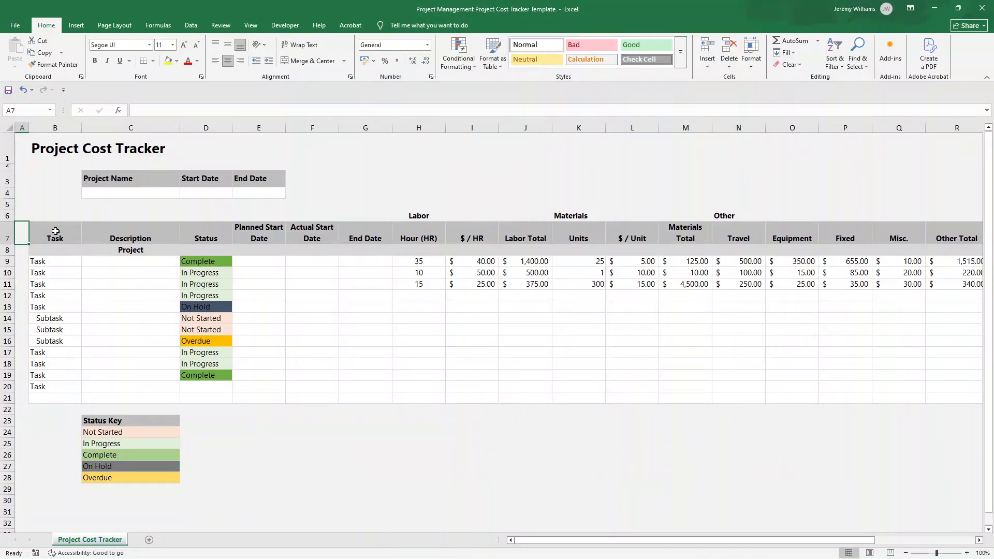
{"action": "left_click", "coordinate": [20, 149]}
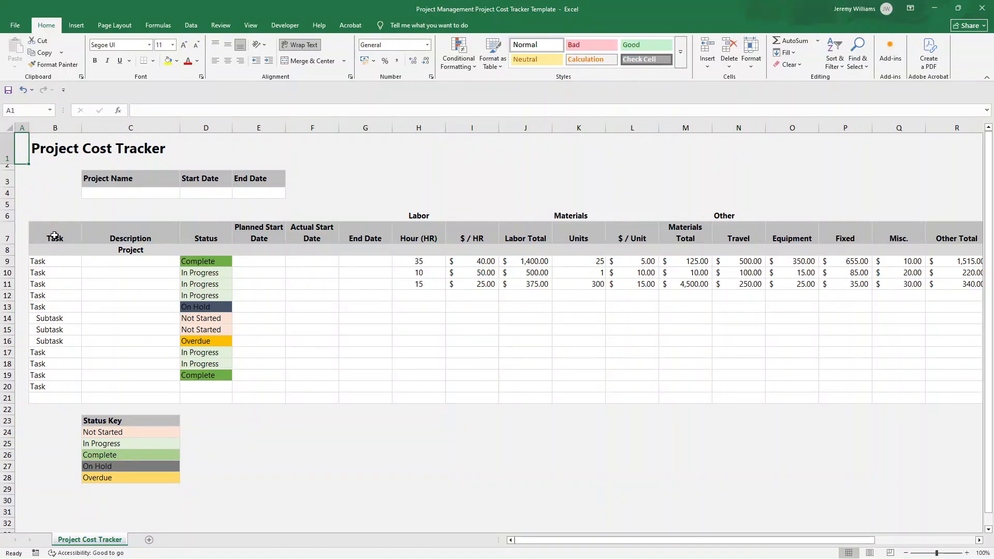
{"action": "left_click", "coordinate": [98, 229]}
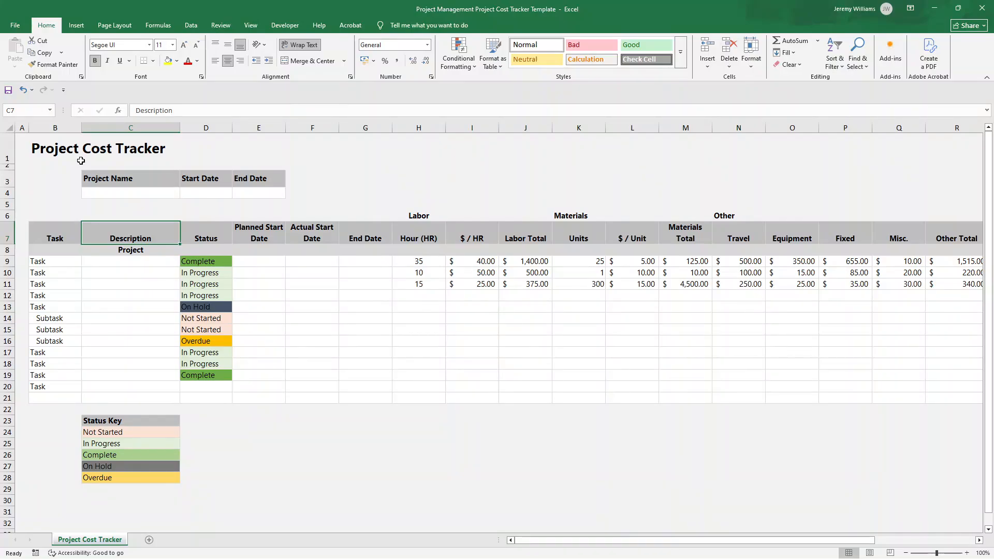
{"action": "left_click", "coordinate": [72, 156]}
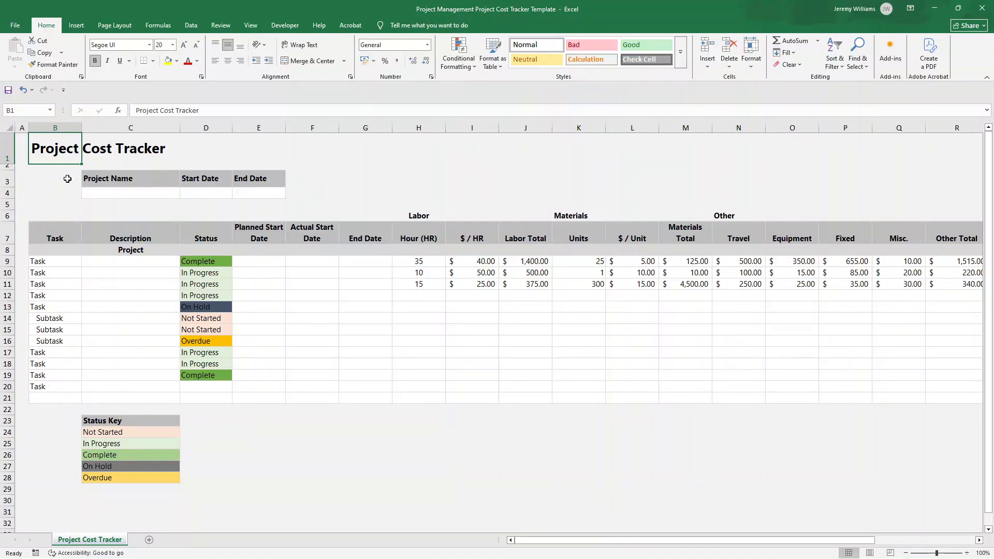
Move the Project Name, Start Date and End Date block to B3:D4 and widen column B
{"action": "left_click", "coordinate": [108, 178]}
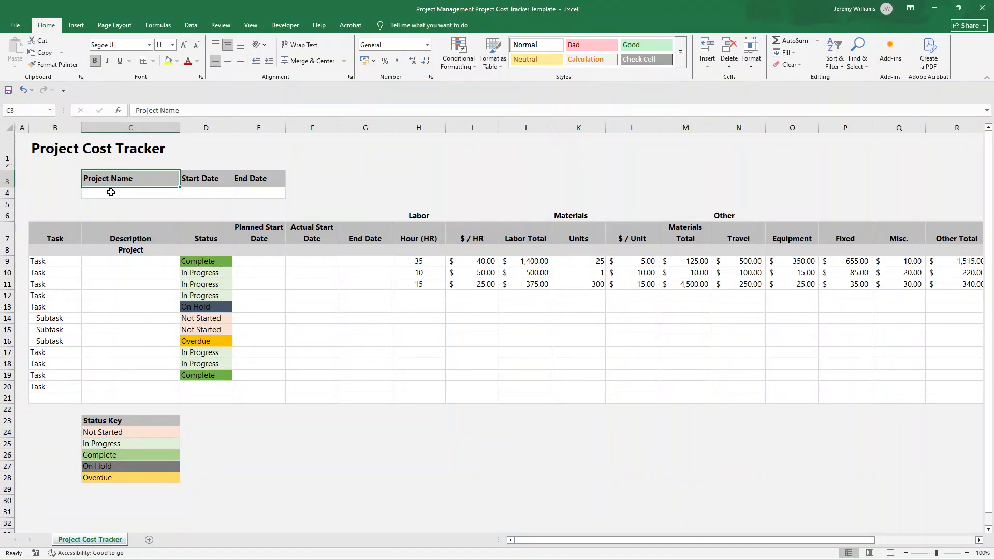
{"action": "left_click", "coordinate": [111, 192]}
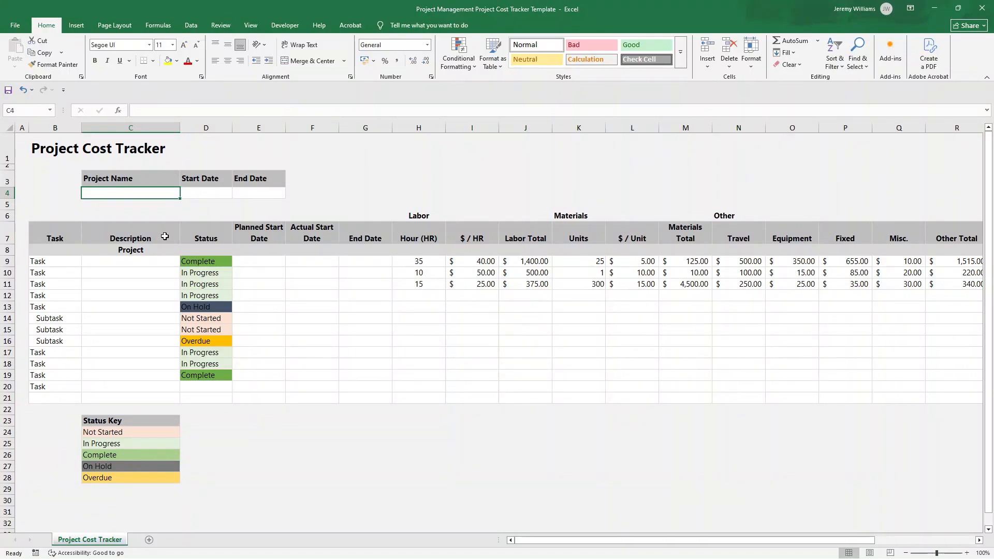
{"action": "left_click_drag", "start_coordinate": [121, 181], "coordinate": [224, 192]}
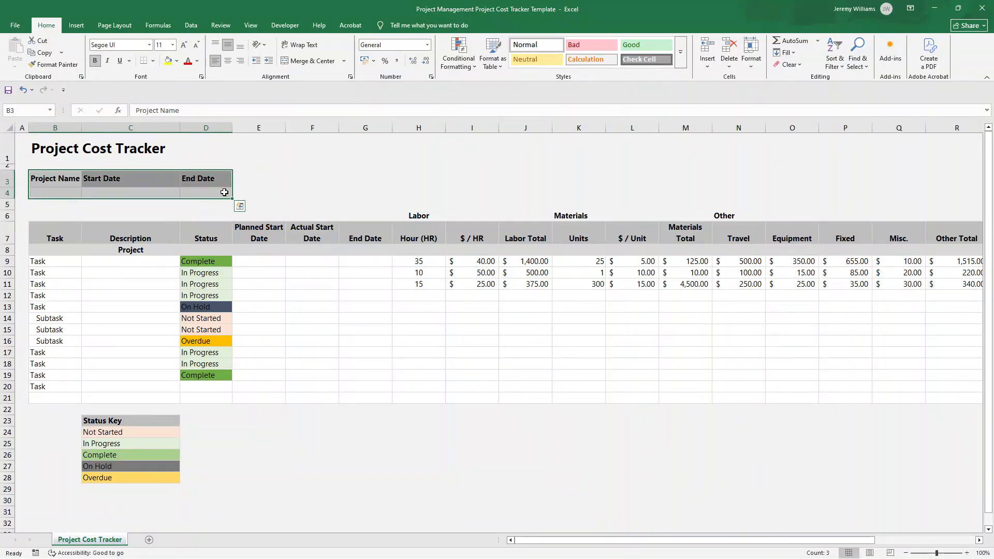
{"action": "left_click", "coordinate": [126, 192]}
{"action": "left_click_drag", "start_coordinate": [81, 126], "coordinate": [105, 125]}
Review the Project Name, Start Date and End Date headings and the blank entry cells beneath them
{"action": "left_click", "coordinate": [81, 182]}
{"action": "left_click", "coordinate": [81, 192]}
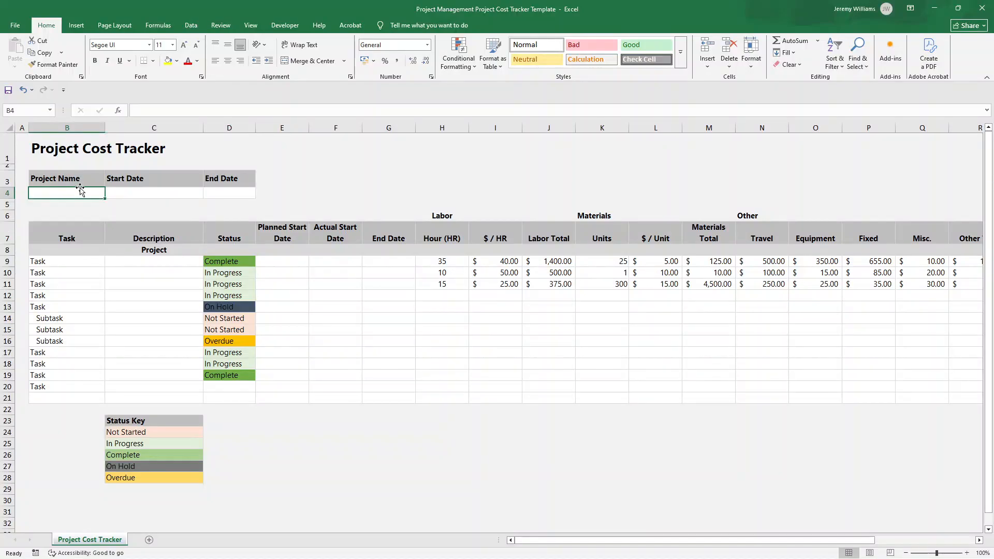
{"action": "double_click", "coordinate": [77, 193]}
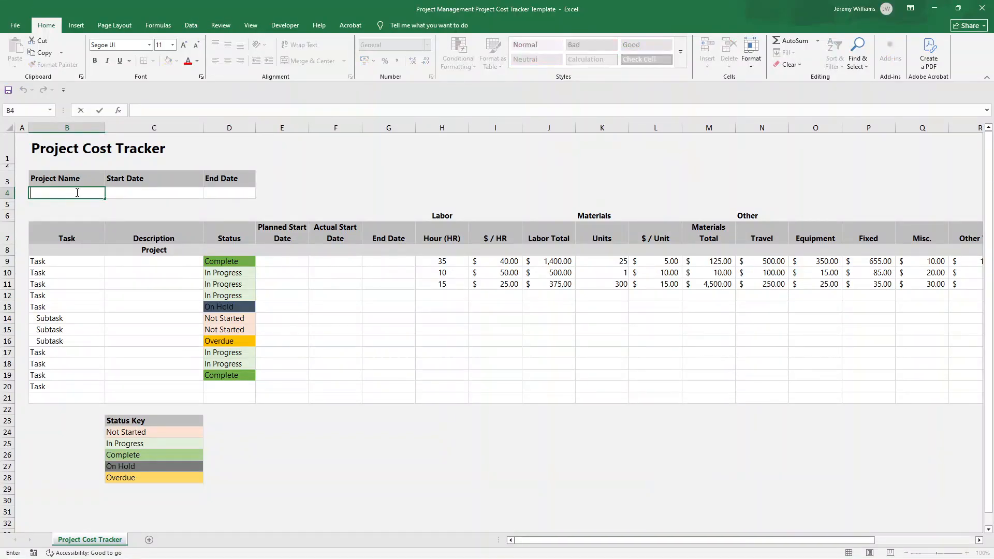
{"action": "left_click", "coordinate": [133, 182]}
{"action": "left_click", "coordinate": [223, 182]}
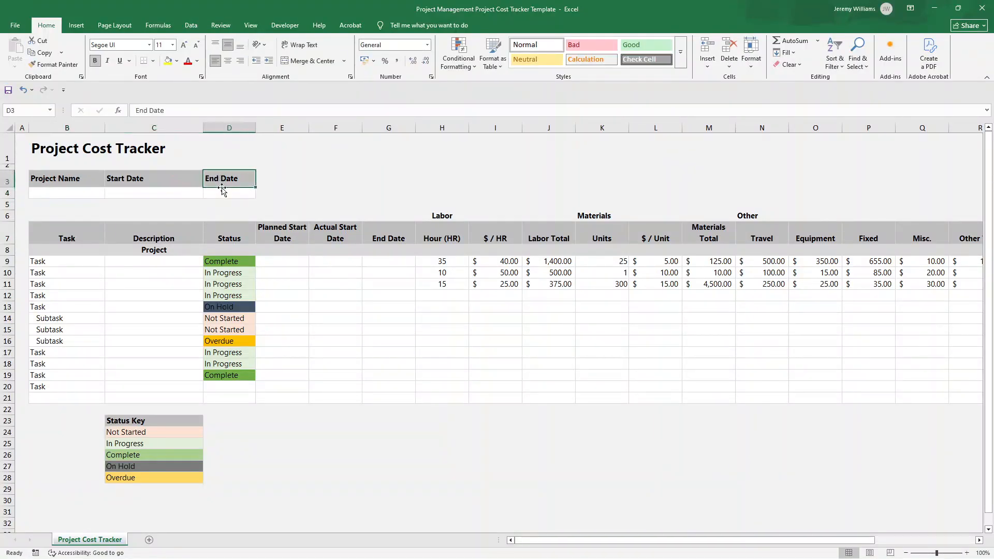
{"action": "left_click", "coordinate": [222, 193]}
{"action": "left_click", "coordinate": [186, 194]}
{"action": "left_click", "coordinate": [64, 190]}
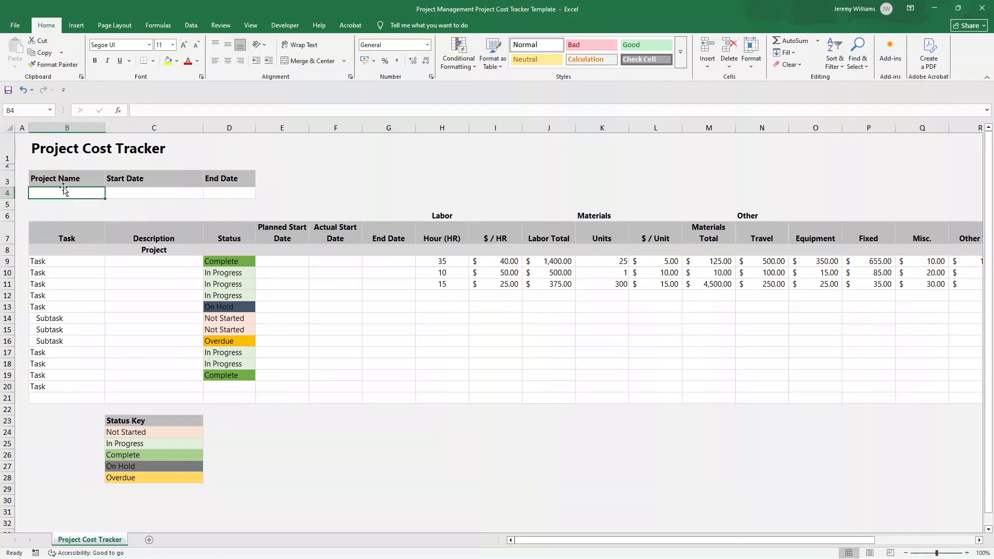
{"action": "left_click_drag", "start_coordinate": [64, 182], "coordinate": [213, 191]}
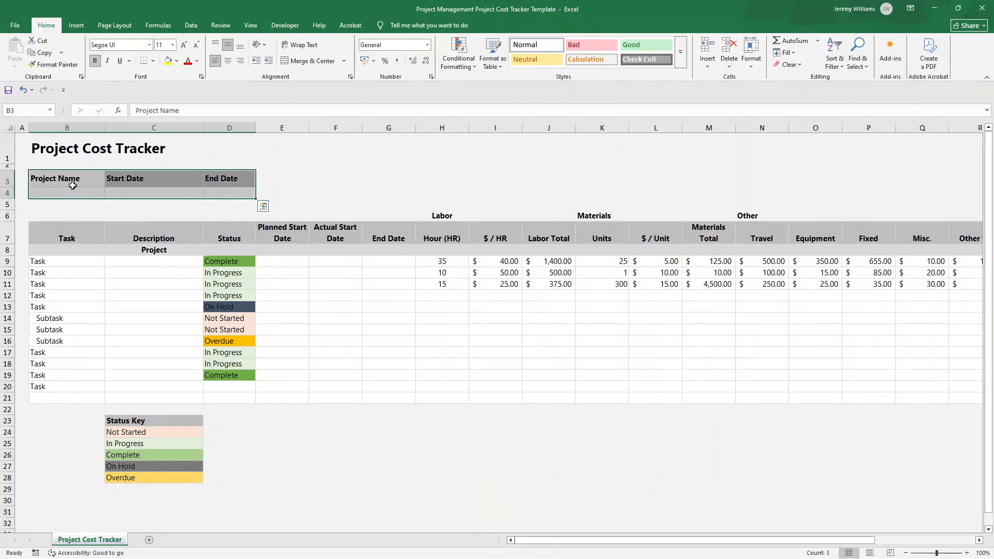
{"action": "left_click", "coordinate": [108, 178]}
{"action": "left_click", "coordinate": [82, 192]}
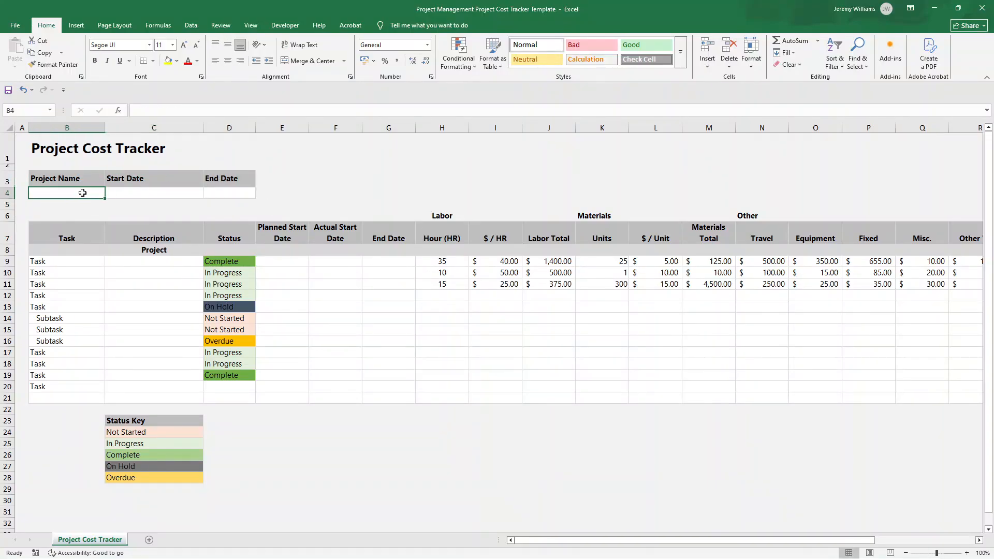
{"action": "left_click", "coordinate": [116, 189]}
{"action": "left_click", "coordinate": [90, 192]}
{"action": "left_click", "coordinate": [113, 191]}
{"action": "left_click", "coordinate": [90, 193]}
View the border options available for the project information block B3:D4
{"action": "left_click_drag", "start_coordinate": [83, 179], "coordinate": [213, 191]}
{"action": "left_click", "coordinate": [153, 61]}
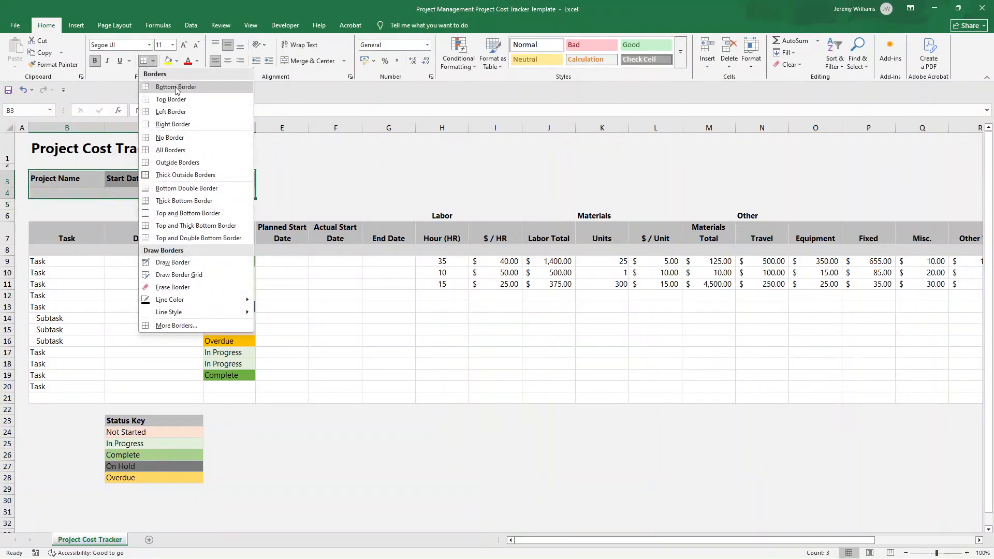
{"action": "left_click", "coordinate": [130, 170]}
{"action": "left_click", "coordinate": [110, 205]}
Examine the Task column's task and subtask rows together with their matching Description cells
{"action": "left_click", "coordinate": [77, 224]}
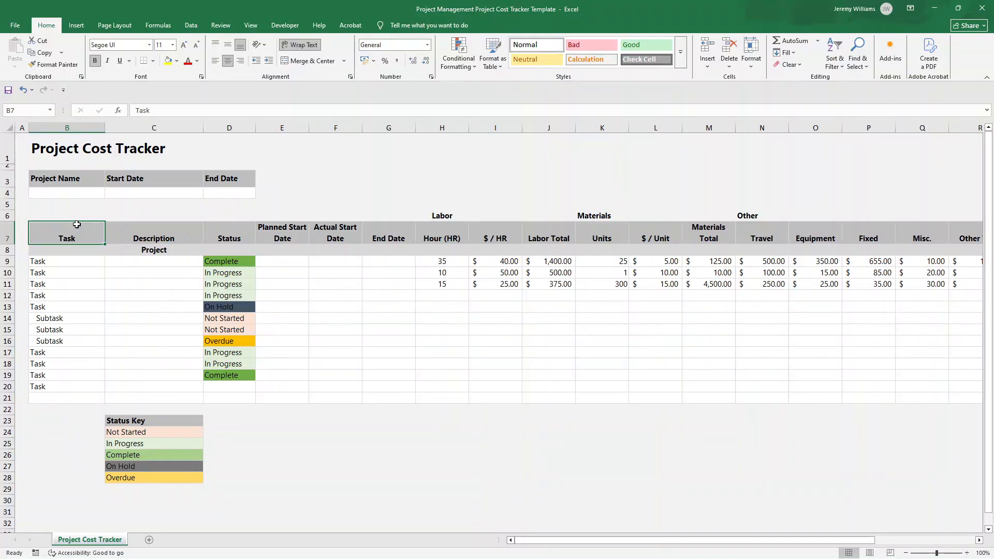
{"action": "left_click", "coordinate": [79, 127]}
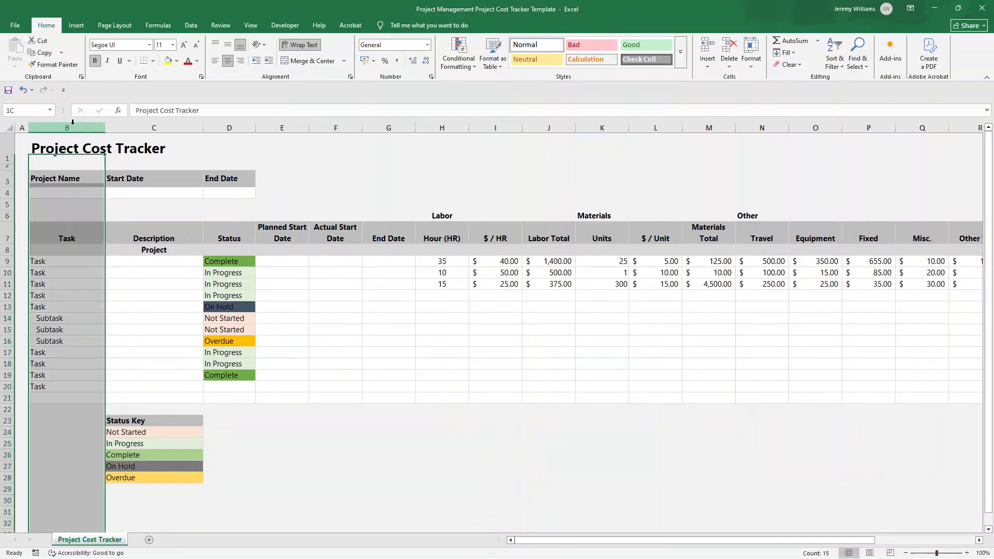
{"action": "left_click", "coordinate": [89, 240]}
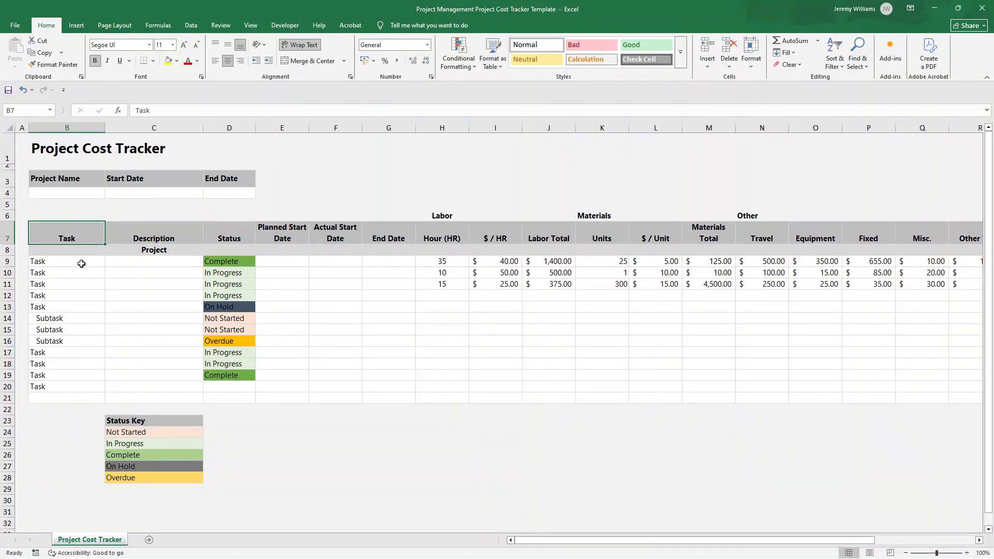
{"action": "left_click", "coordinate": [80, 262]}
{"action": "left_click", "coordinate": [83, 272]}
{"action": "left_click", "coordinate": [86, 284]}
{"action": "left_click", "coordinate": [79, 322]}
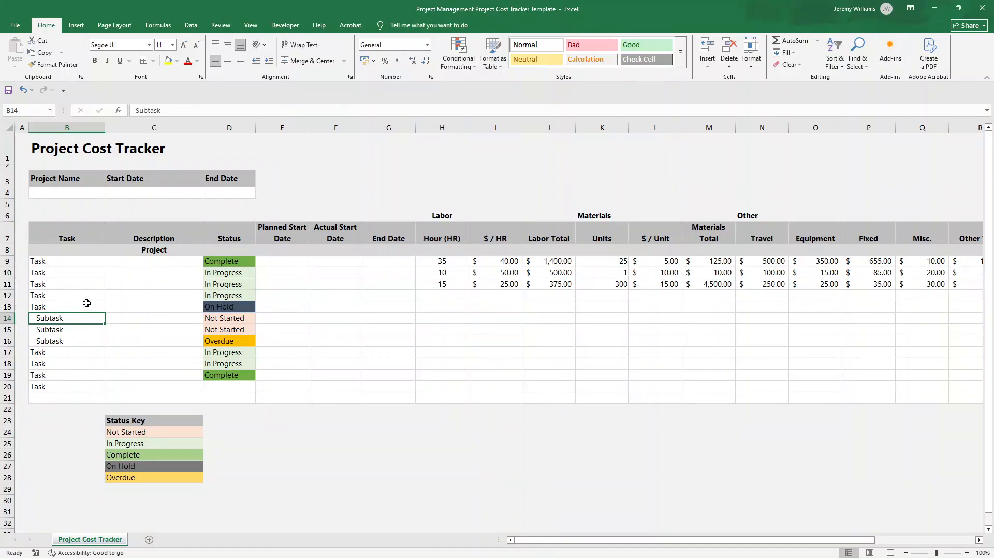
{"action": "left_click", "coordinate": [154, 242]}
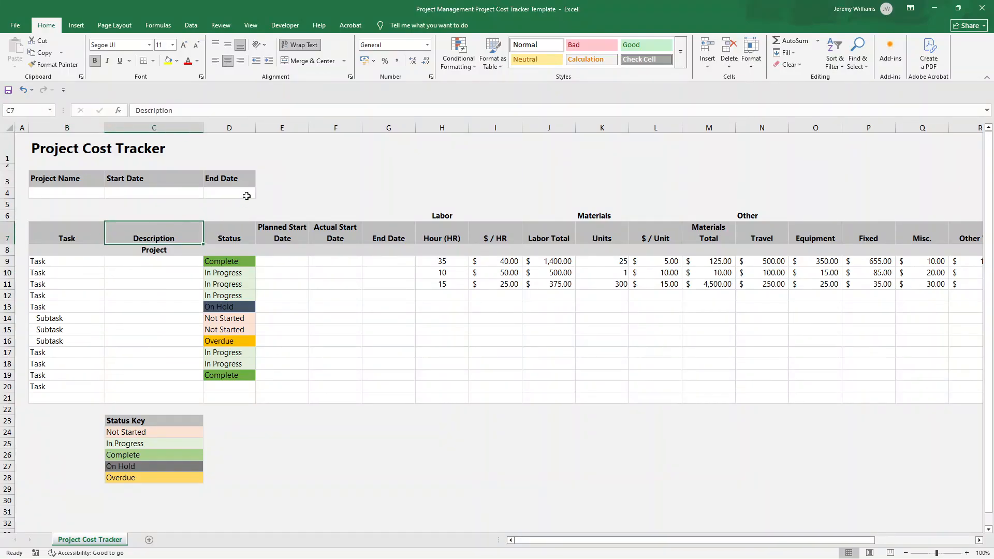
{"action": "left_click", "coordinate": [172, 264]}
{"action": "left_click", "coordinate": [170, 275]}
{"action": "left_click", "coordinate": [171, 293]}
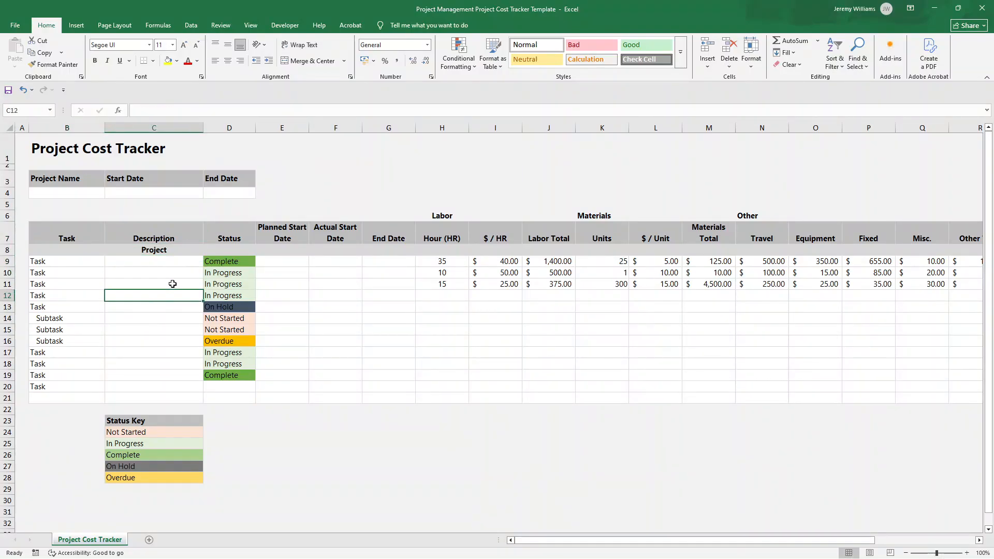
{"action": "left_click", "coordinate": [173, 283]}
{"action": "left_click", "coordinate": [65, 261]}
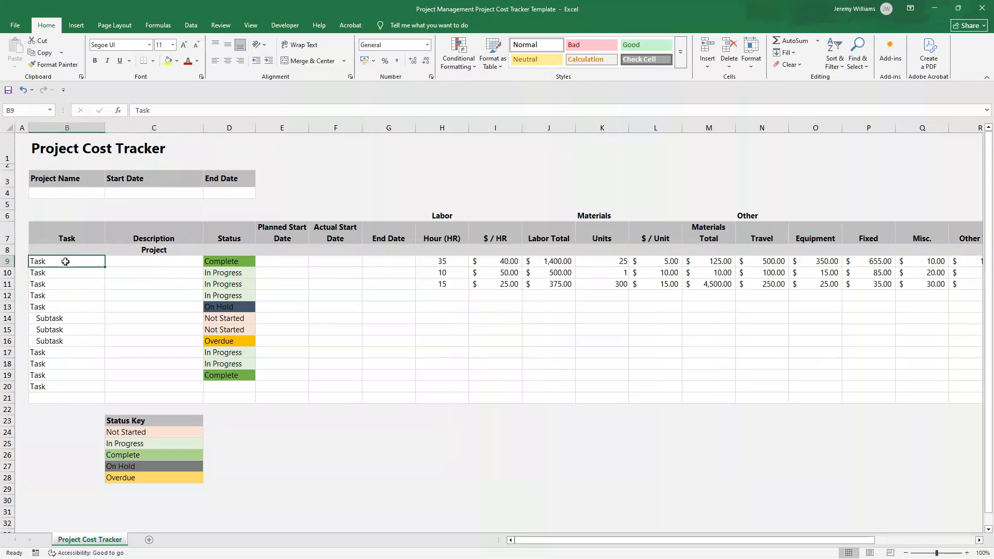
{"action": "left_click", "coordinate": [144, 262]}
Compare the status choices offered for the first task in D9 with the Status Key in C23:C28
{"action": "left_click", "coordinate": [216, 262]}
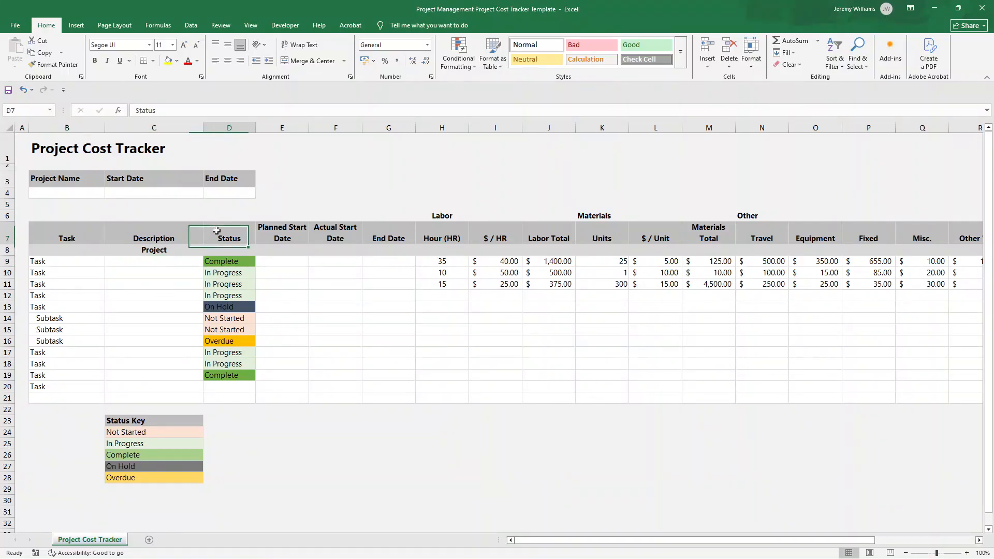
{"action": "left_click", "coordinate": [259, 262]}
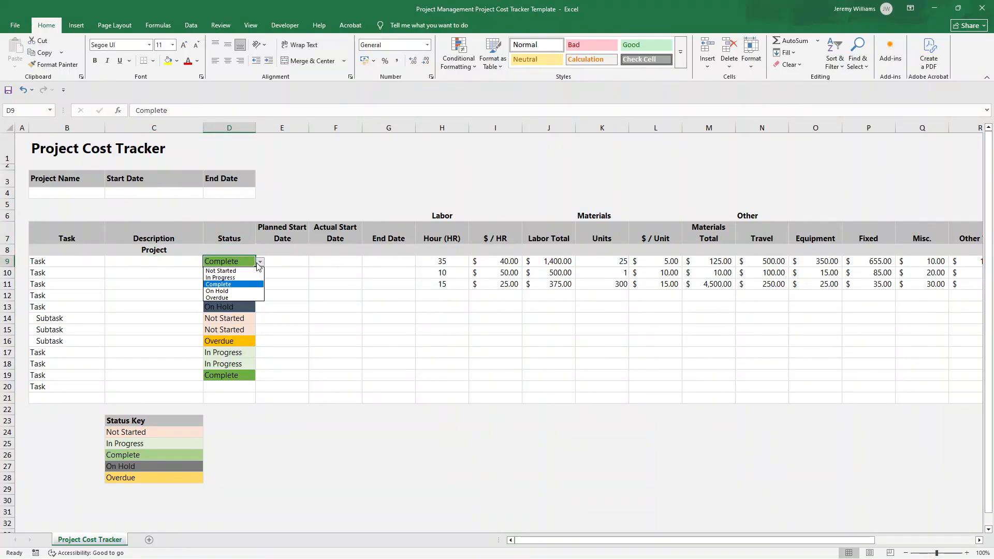
{"action": "left_click", "coordinate": [256, 263]}
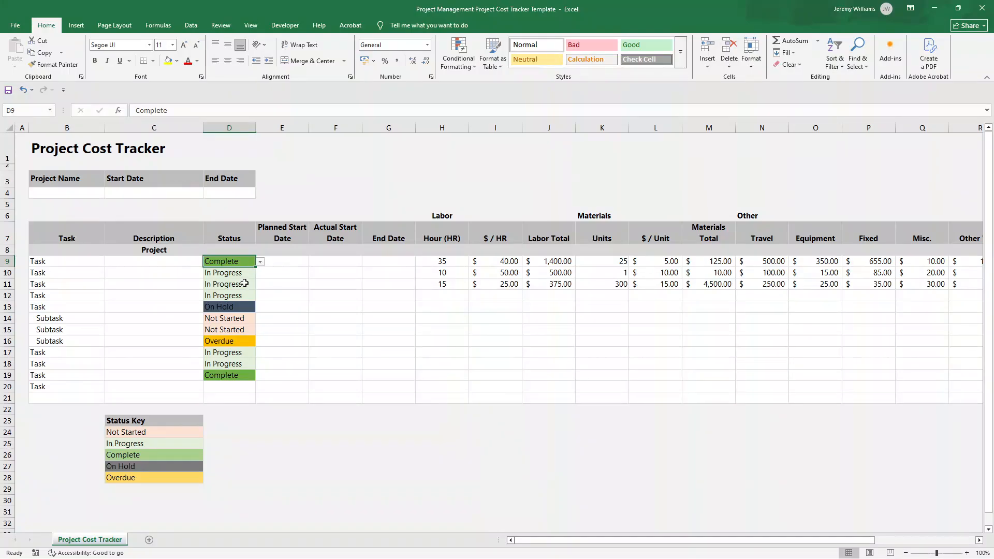
{"action": "left_click", "coordinate": [147, 418]}
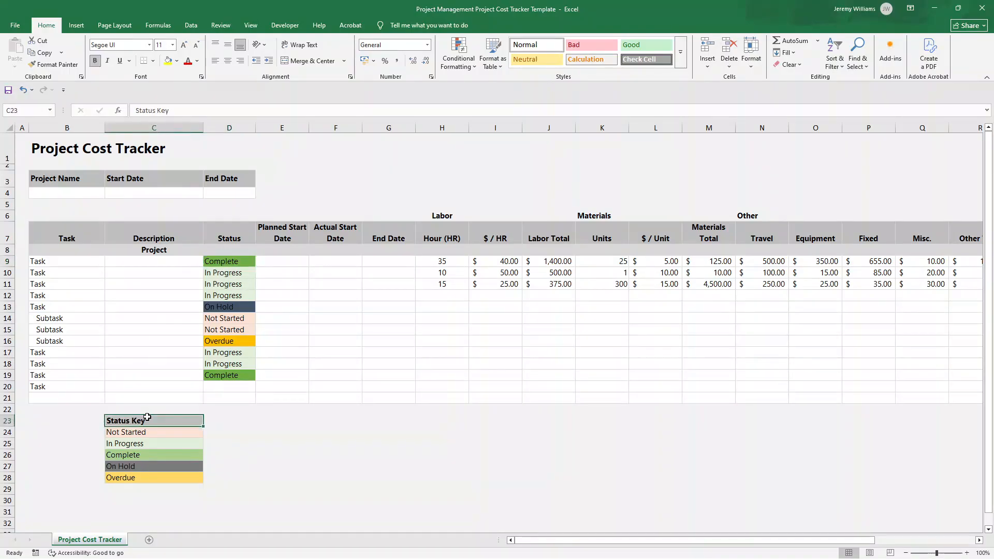
{"action": "left_click", "coordinate": [145, 431]}
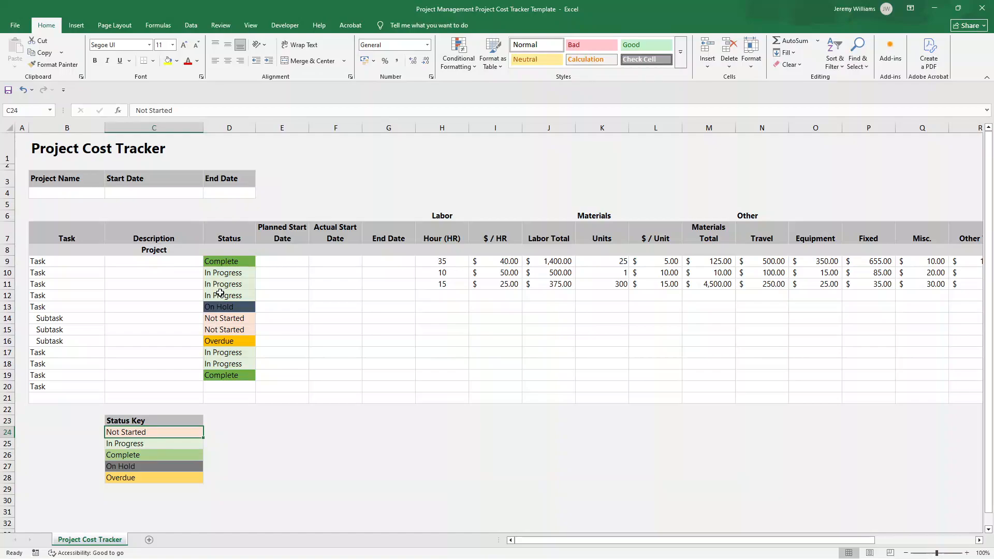
{"action": "left_click", "coordinate": [233, 274]}
{"action": "left_click", "coordinate": [241, 261]}
{"action": "left_click", "coordinate": [260, 261]}
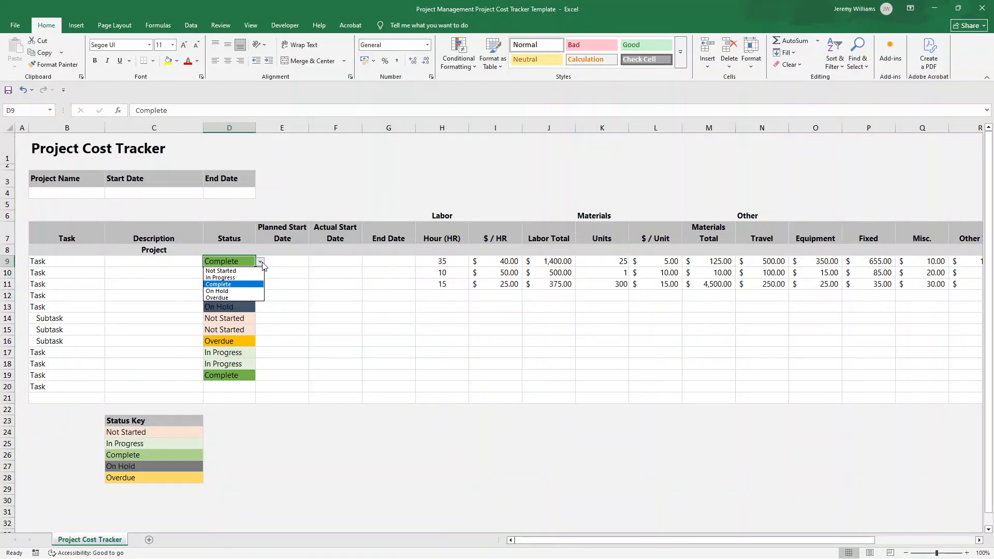
{"action": "left_click", "coordinate": [235, 261]}
{"action": "left_click_drag", "start_coordinate": [160, 430], "coordinate": [161, 481]}
{"action": "left_click_drag", "start_coordinate": [238, 274], "coordinate": [243, 263]}
{"action": "left_click", "coordinate": [250, 263]}
{"action": "left_click", "coordinate": [260, 261]}
{"action": "left_click", "coordinate": [237, 261]}
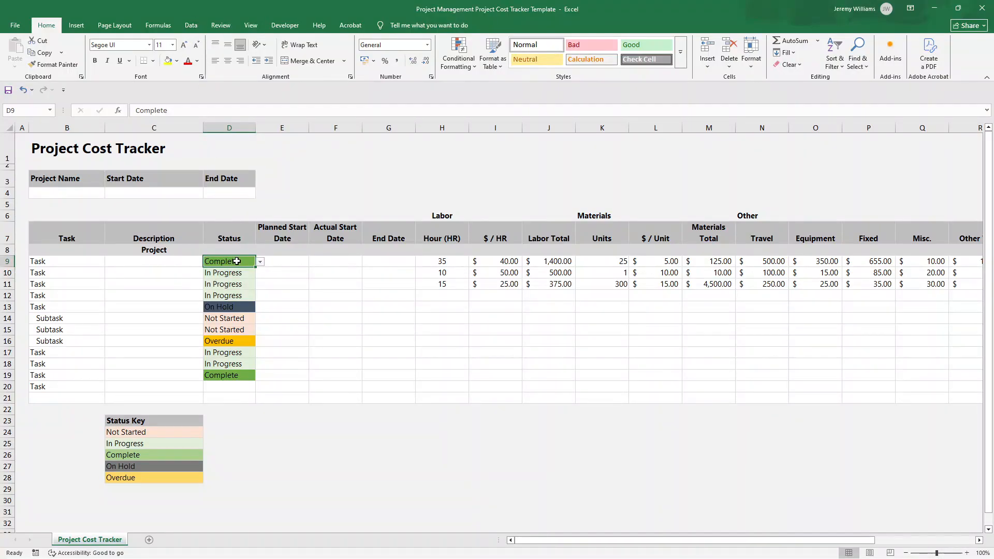
Apply data validation to status cells D9:D21, allowing a List with the source =$C$24:$C$28
{"action": "left_click_drag", "start_coordinate": [237, 261], "coordinate": [239, 397]}
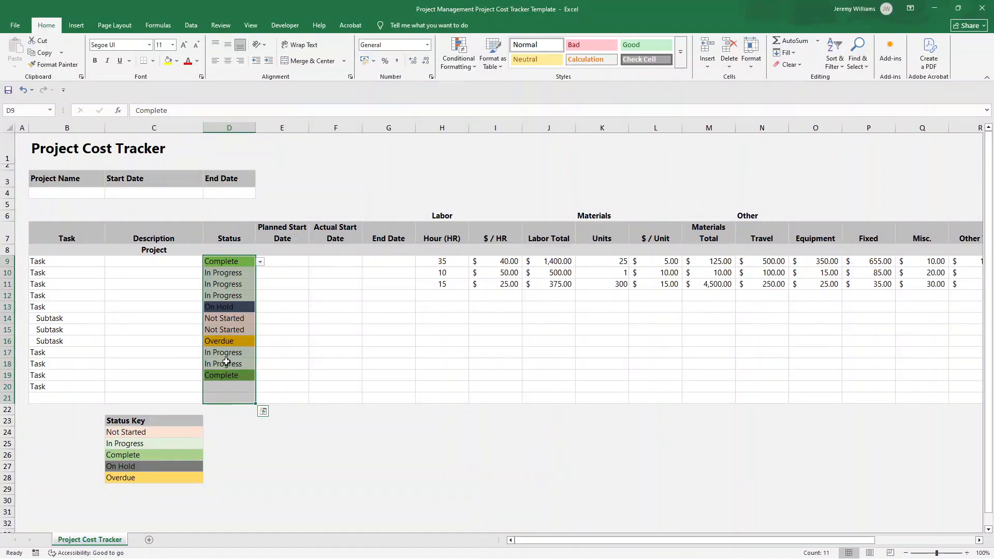
{"action": "left_click", "coordinate": [190, 27]}
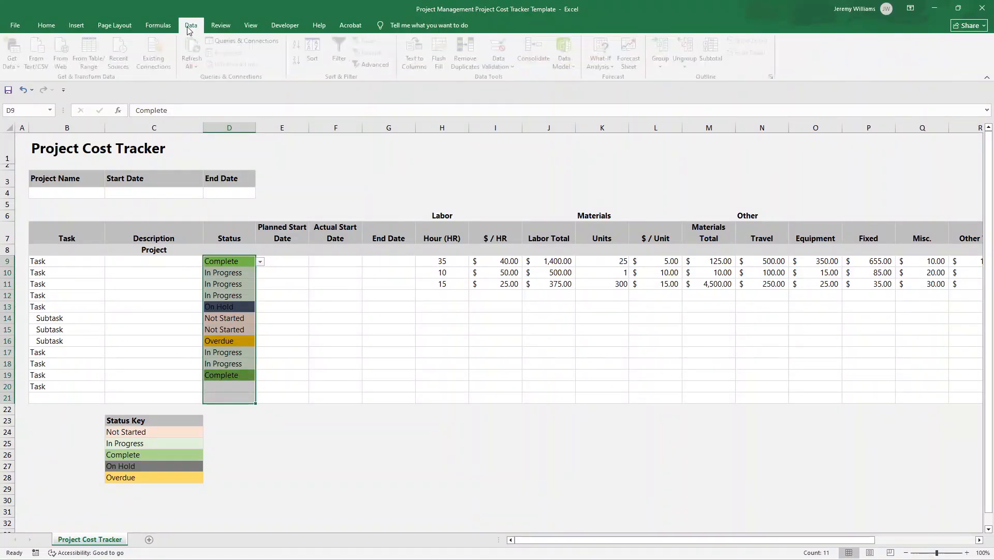
{"action": "left_click", "coordinate": [501, 62]}
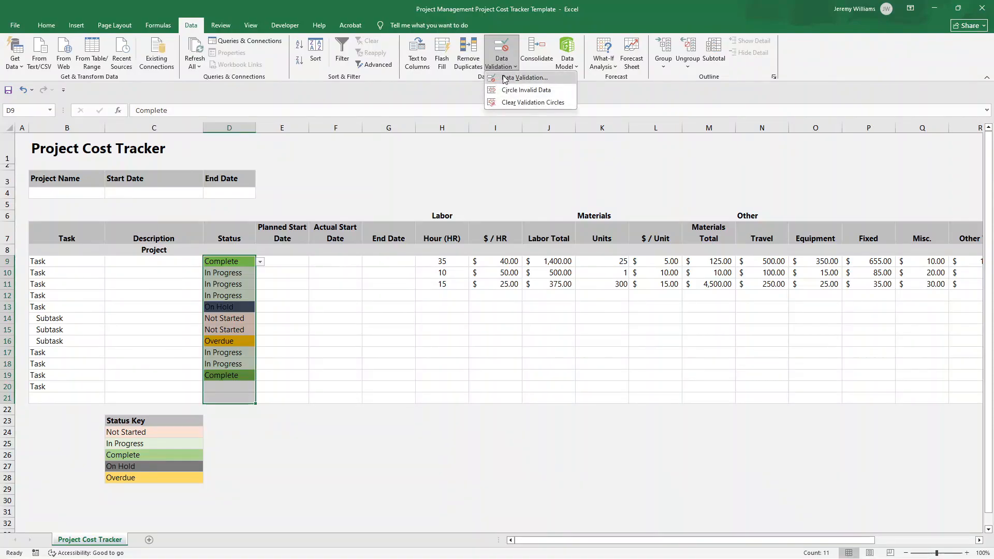
{"action": "left_click", "coordinate": [515, 79]}
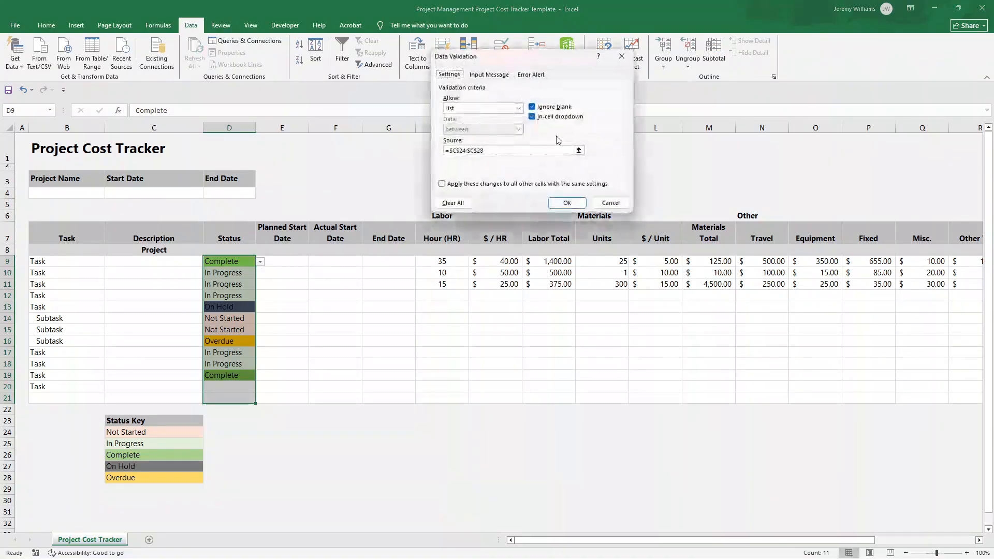
{"action": "left_click", "coordinate": [455, 110]}
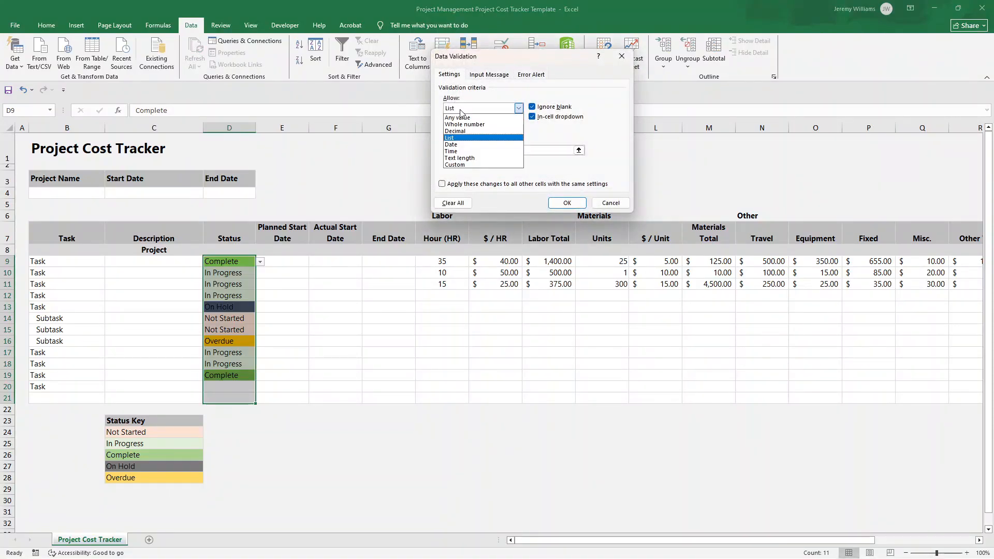
{"action": "left_click", "coordinate": [491, 137]}
{"action": "left_click", "coordinate": [455, 151]}
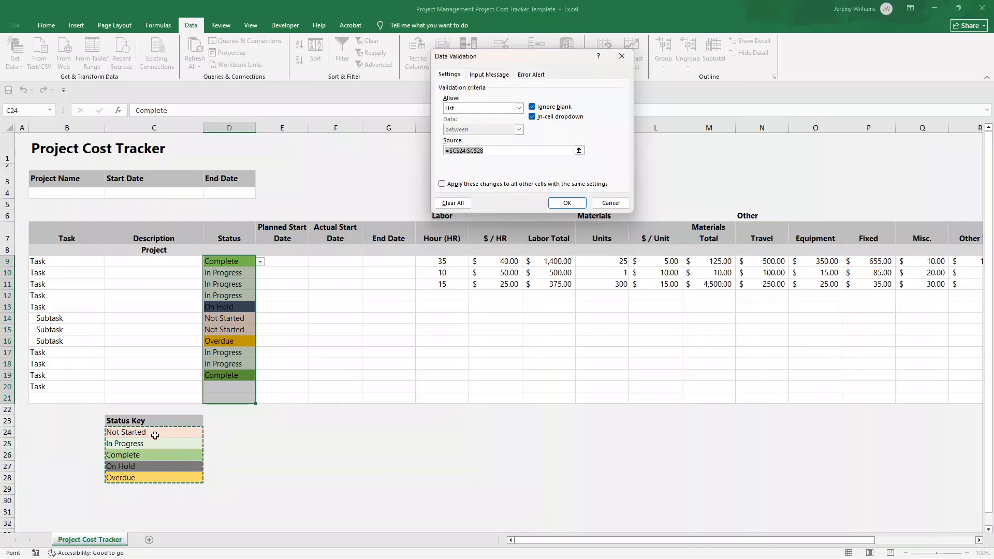
{"action": "left_click", "coordinate": [568, 203]}
Check the status dropdown in D9 and set the last task's status in D20 to Not Started
{"action": "left_click", "coordinate": [253, 261]}
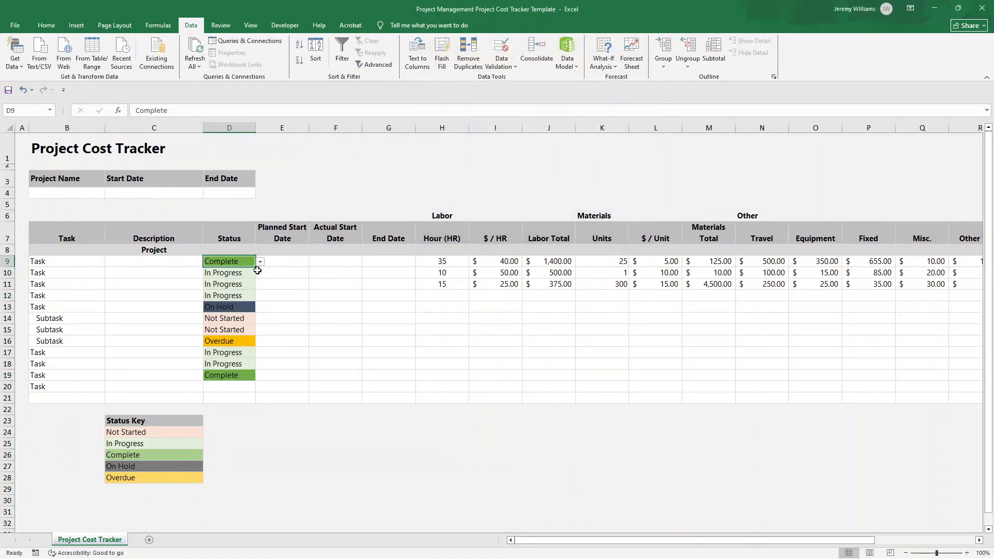
{"action": "left_click", "coordinate": [260, 262]}
{"action": "left_click", "coordinate": [260, 262]}
{"action": "left_click", "coordinate": [237, 390]}
{"action": "left_click", "coordinate": [259, 388]}
{"action": "left_click", "coordinate": [251, 396]}
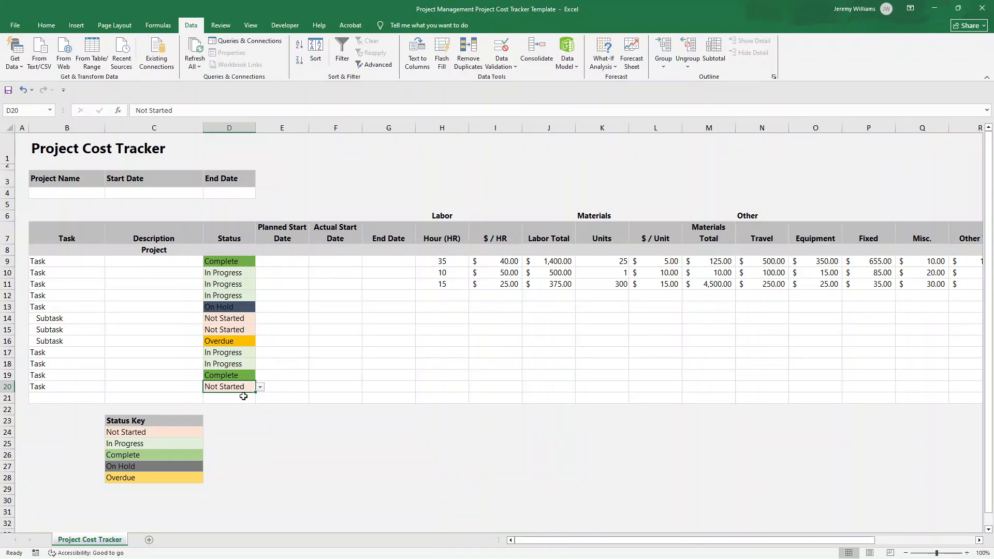
{"action": "left_click", "coordinate": [242, 398]}
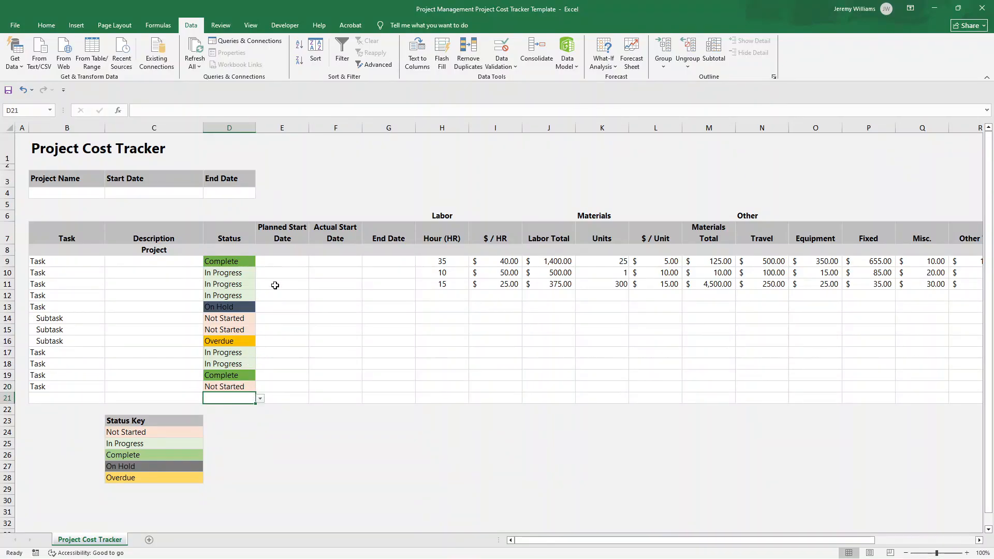
Examine the Planned Start Date, Actual Start Date and End Date columns of the task table
{"action": "left_click", "coordinate": [293, 228]}
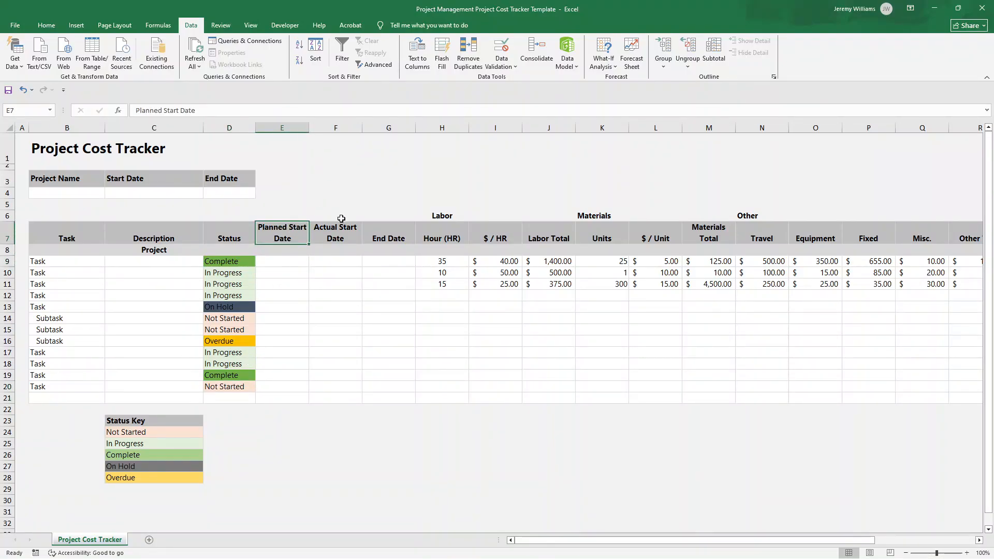
{"action": "left_click_drag", "start_coordinate": [337, 241], "coordinate": [282, 295]}
{"action": "left_click", "coordinate": [320, 231]}
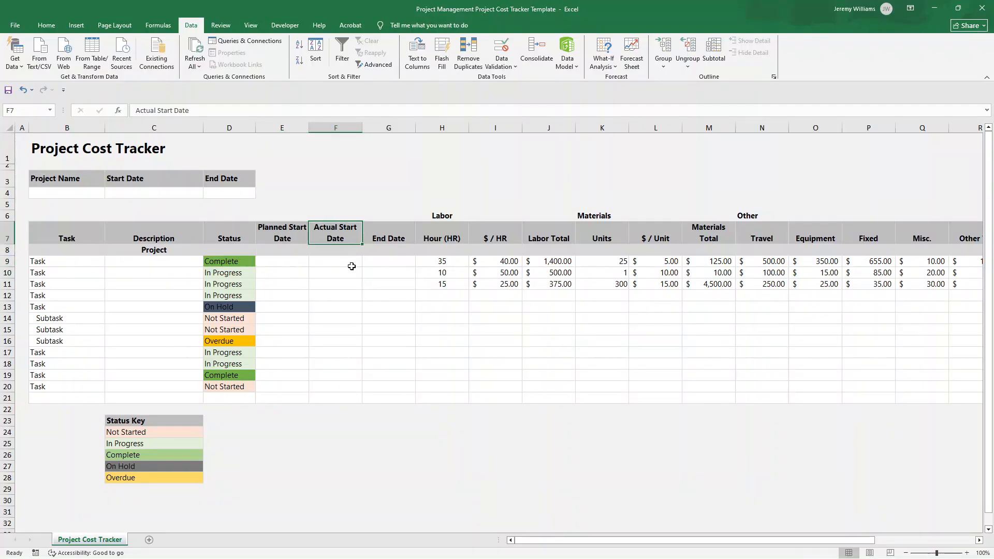
{"action": "left_click_drag", "start_coordinate": [303, 228], "coordinate": [321, 262]}
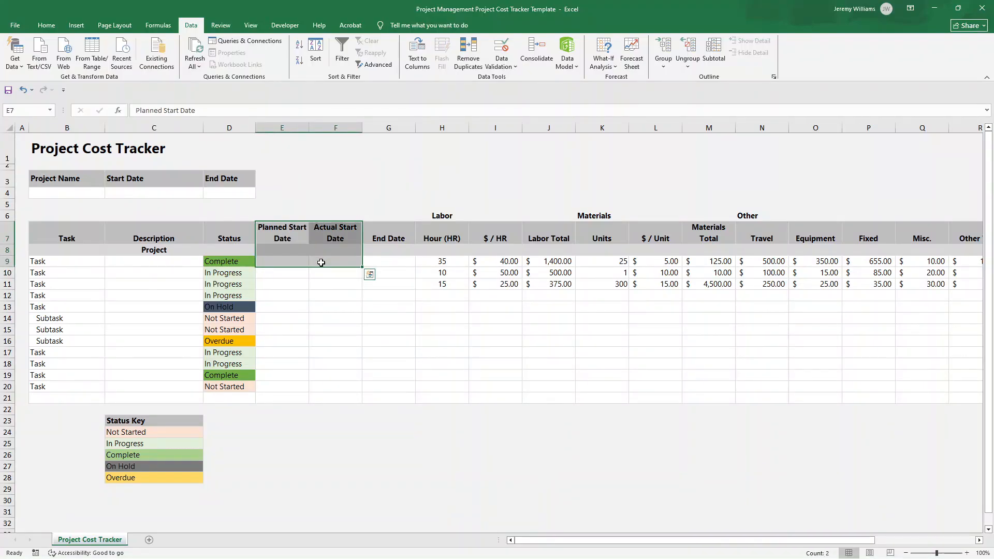
{"action": "left_click_drag", "start_coordinate": [291, 227], "coordinate": [328, 262]}
{"action": "left_click", "coordinate": [388, 232]}
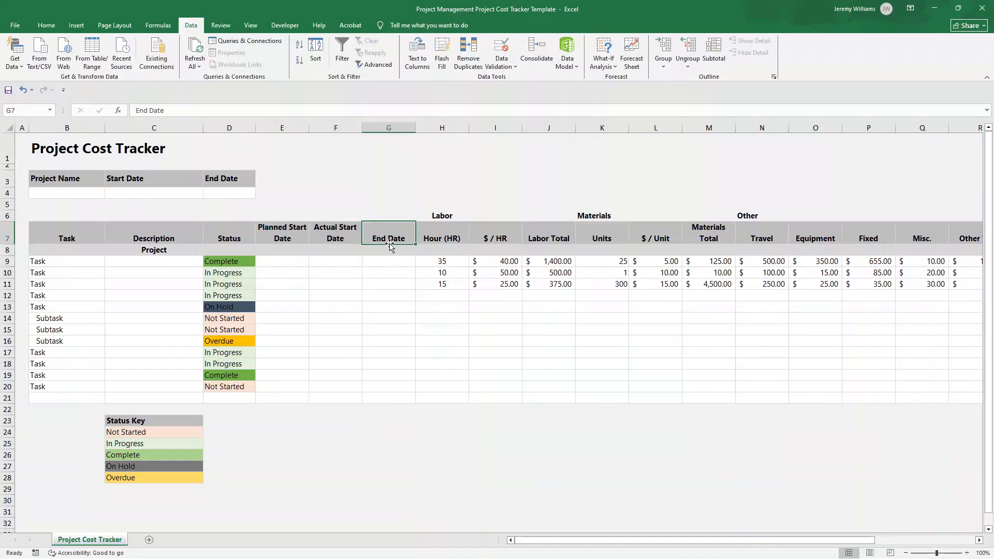
{"action": "left_click", "coordinate": [296, 236]}
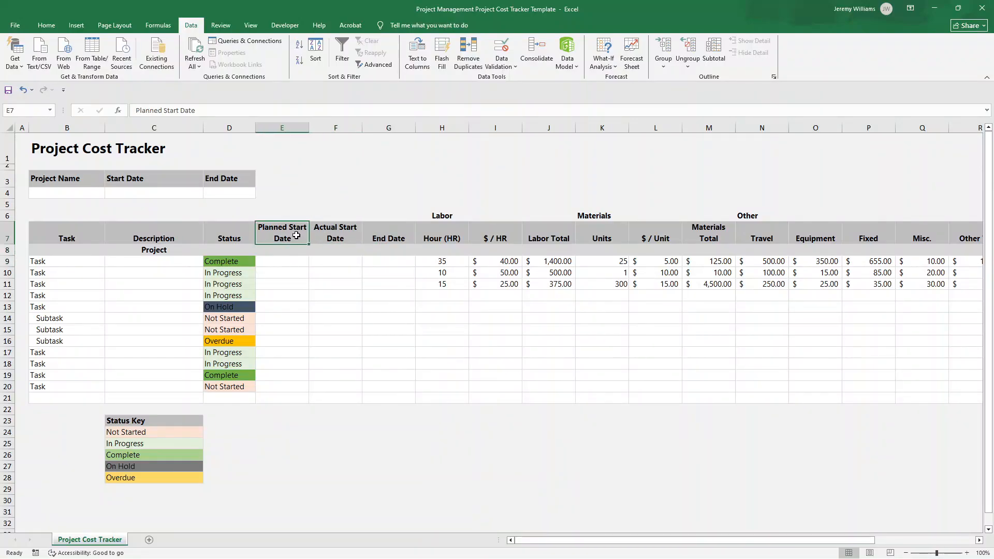
{"action": "left_click", "coordinate": [397, 232]}
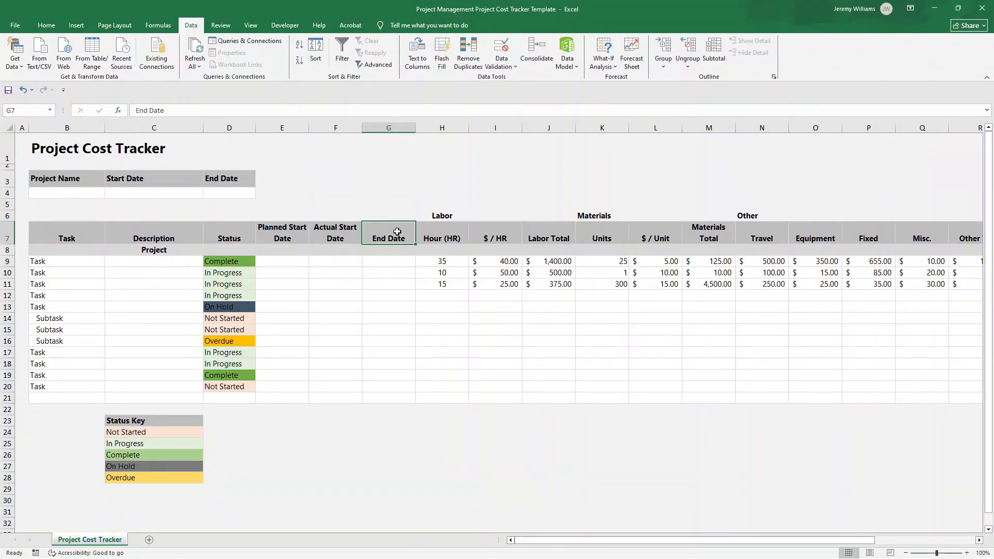
{"action": "left_click", "coordinate": [355, 234]}
{"action": "left_click", "coordinate": [365, 236]}
{"action": "left_click_drag", "start_coordinate": [307, 237], "coordinate": [368, 303]}
{"action": "left_click", "coordinate": [475, 328]}
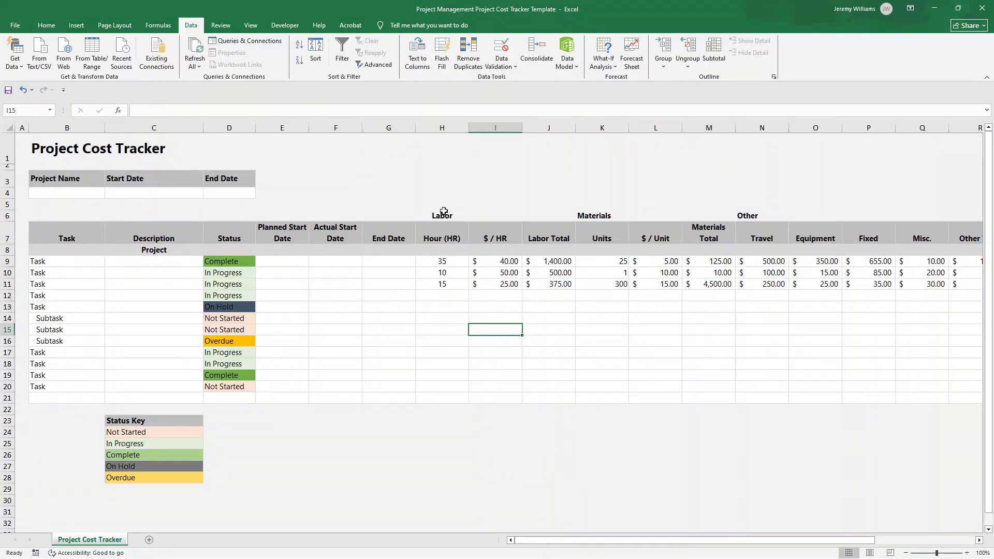
Examine the Labor section's Hour (HR) and $ / HR columns, going through the hours in H9:H11
{"action": "left_click", "coordinate": [444, 213]}
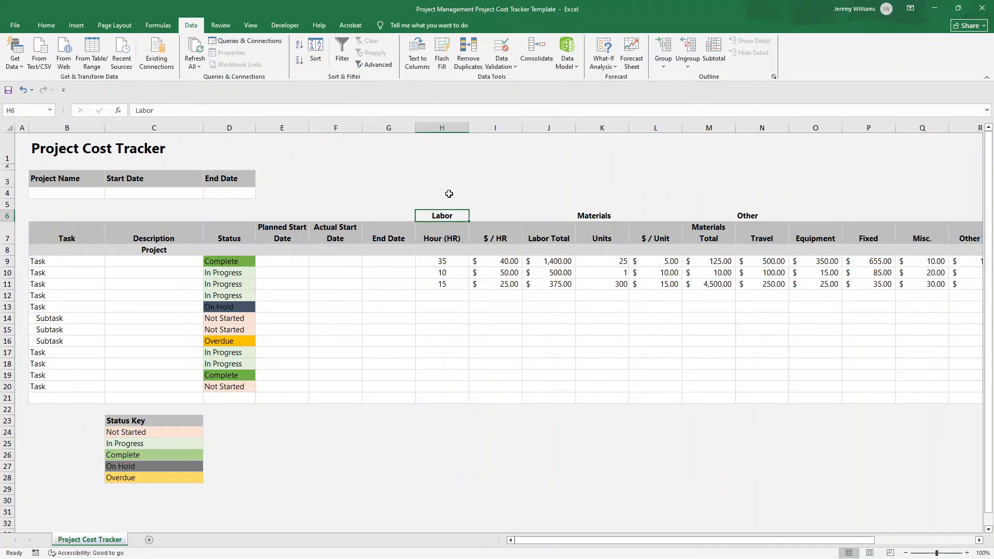
{"action": "left_click", "coordinate": [457, 232]}
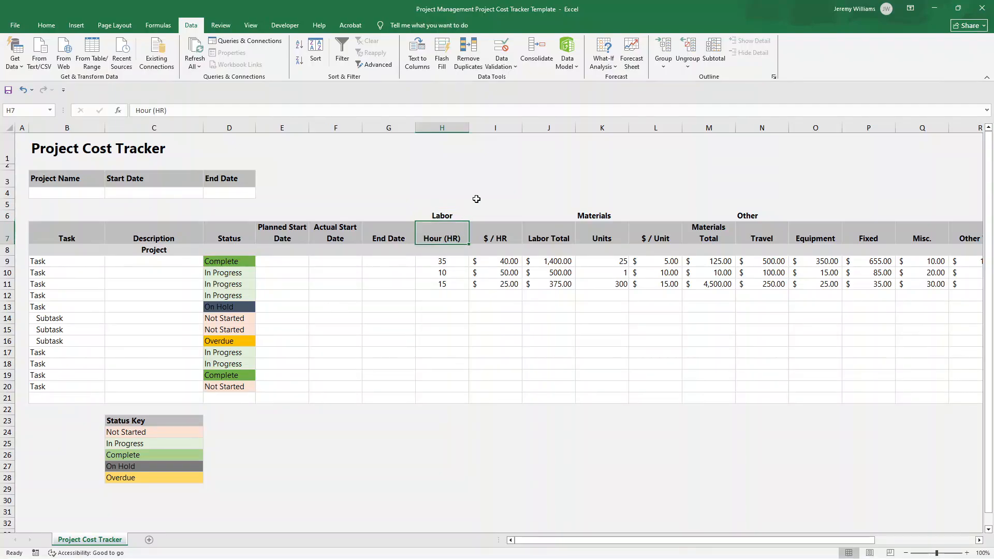
{"action": "key", "text": "Right"}
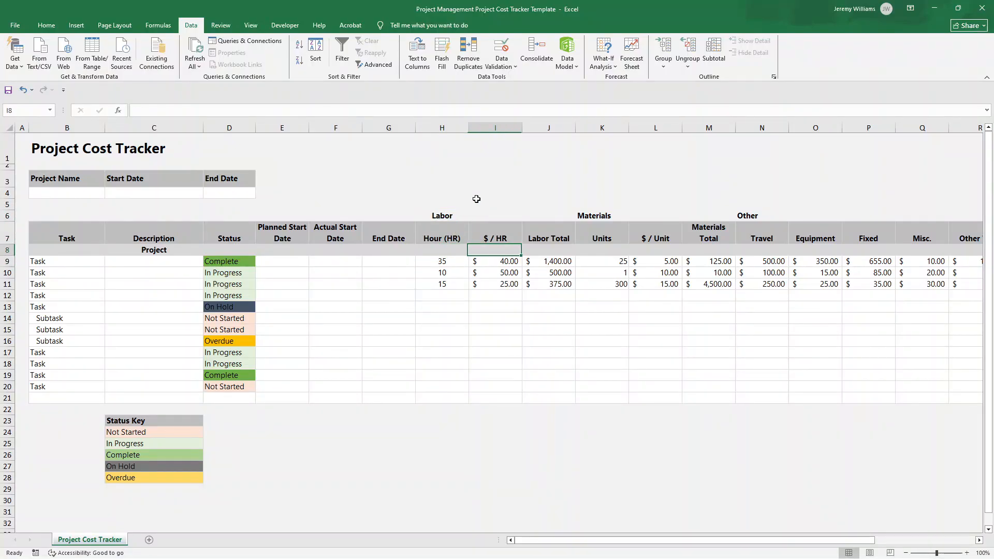
{"action": "key", "text": "Down"}
{"action": "key", "text": "Down"}
{"action": "key", "text": "Left"}
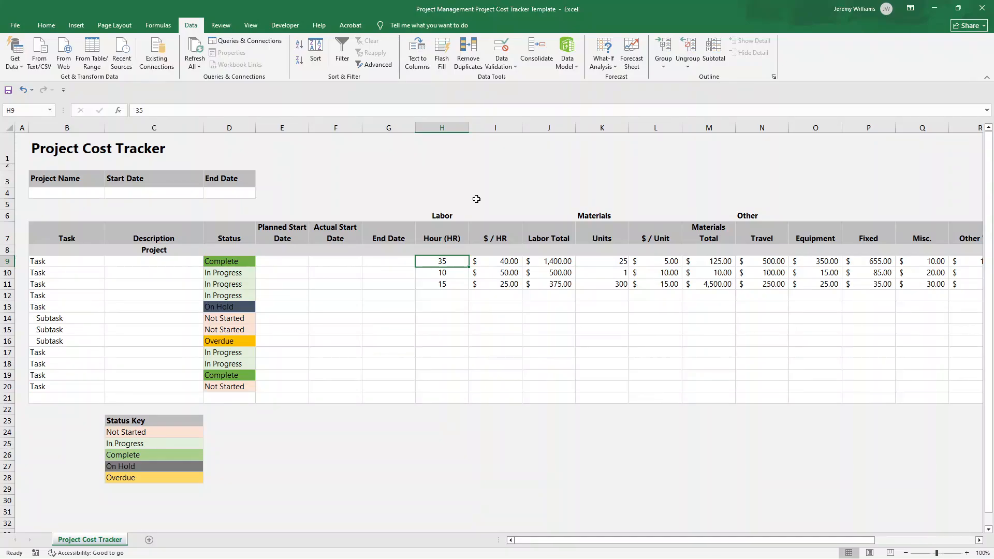
{"action": "key", "text": "Down"}
{"action": "key", "text": "Down"}
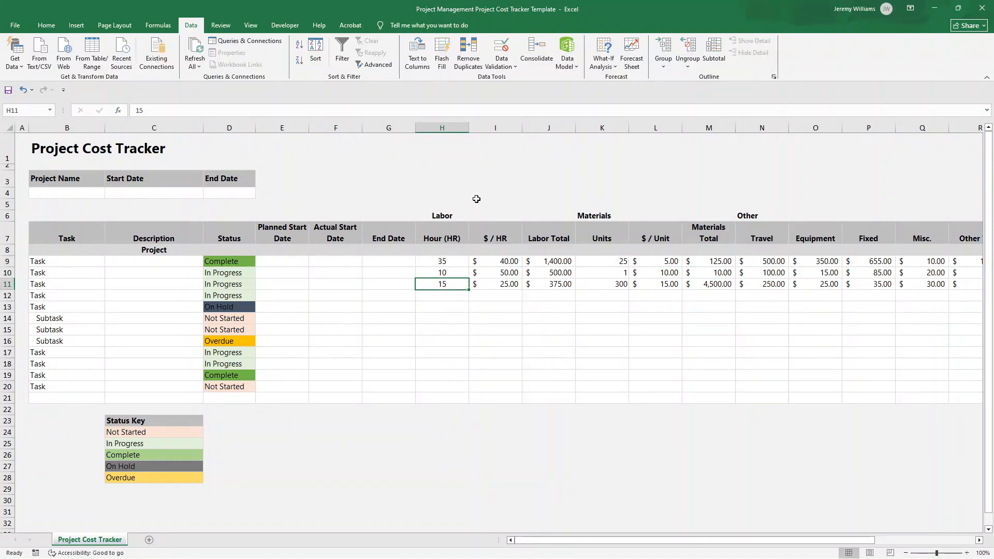
Inspect the Labor Total formulas in J9:J11 and review the whole Labor section in columns H:J
{"action": "left_click_drag", "start_coordinate": [504, 267], "coordinate": [549, 283]}
{"action": "left_click", "coordinate": [538, 261]}
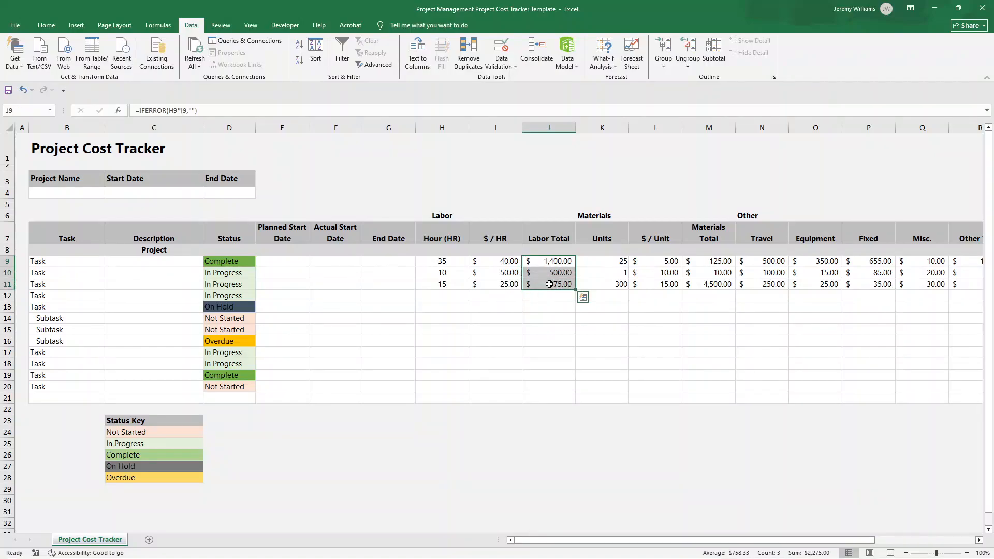
{"action": "left_click_drag", "start_coordinate": [442, 215], "coordinate": [553, 398]}
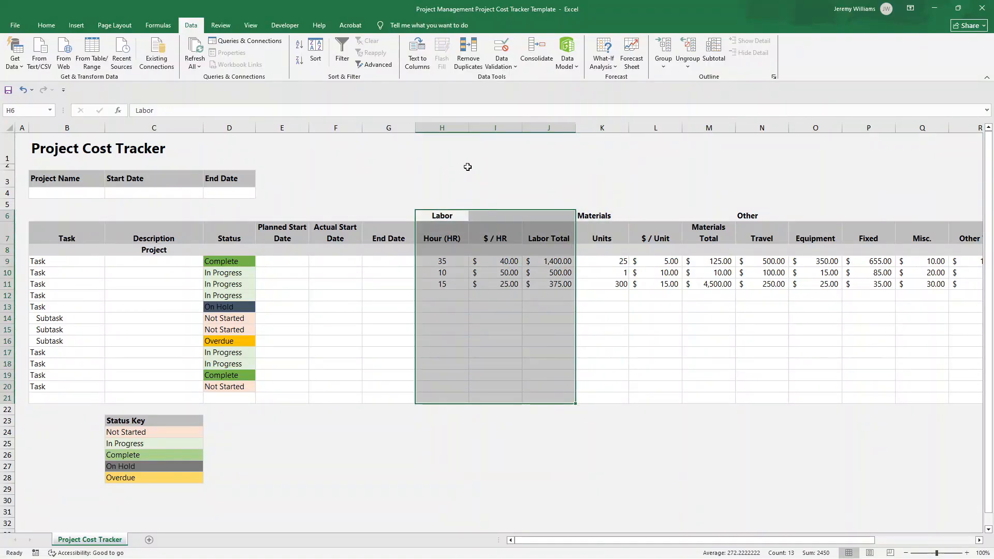
{"action": "left_click", "coordinate": [439, 122]}
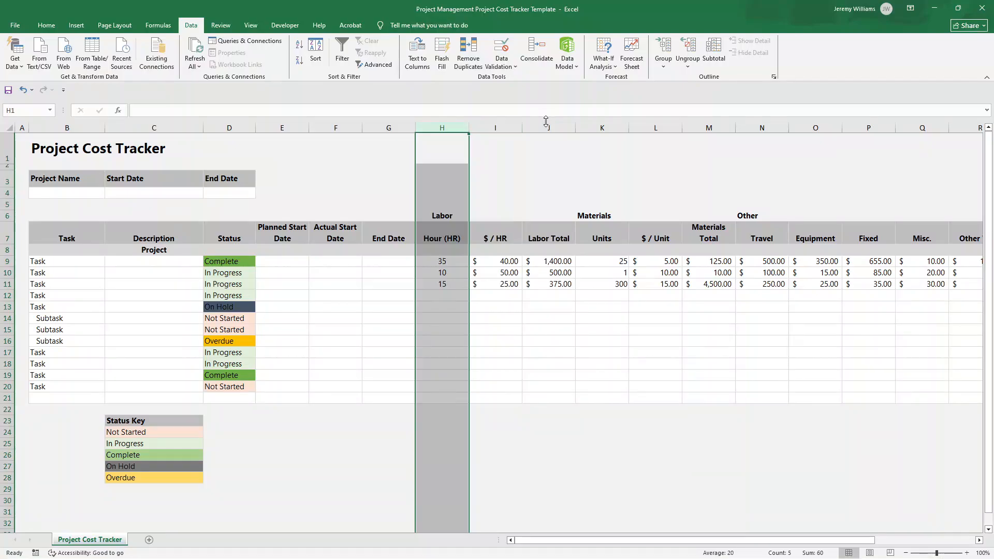
{"action": "left_click_drag", "start_coordinate": [550, 123], "coordinate": [550, 123]}
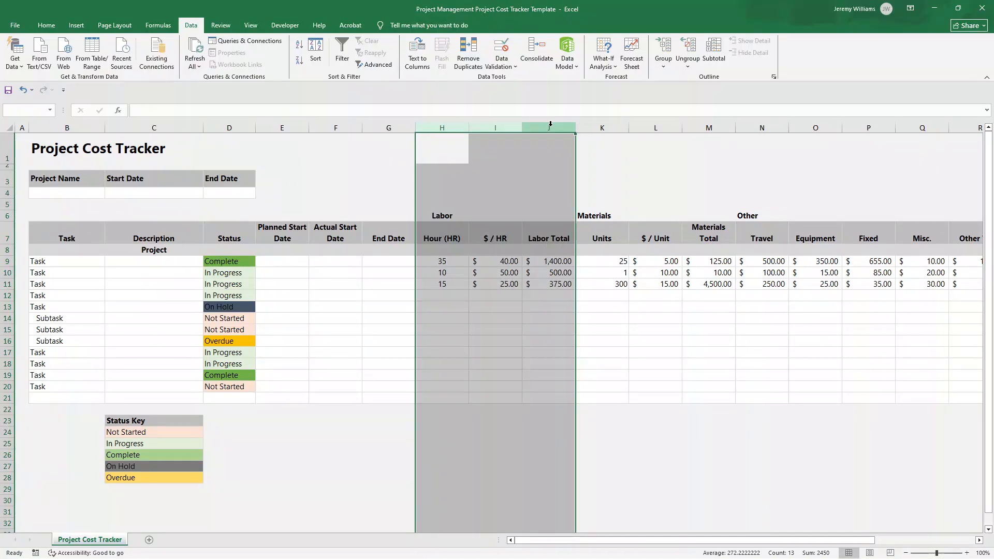
Review the Materials section's Units, $ / Unit and Materials Total columns, including them with the Labor columns as H:M
{"action": "left_click", "coordinate": [584, 218]}
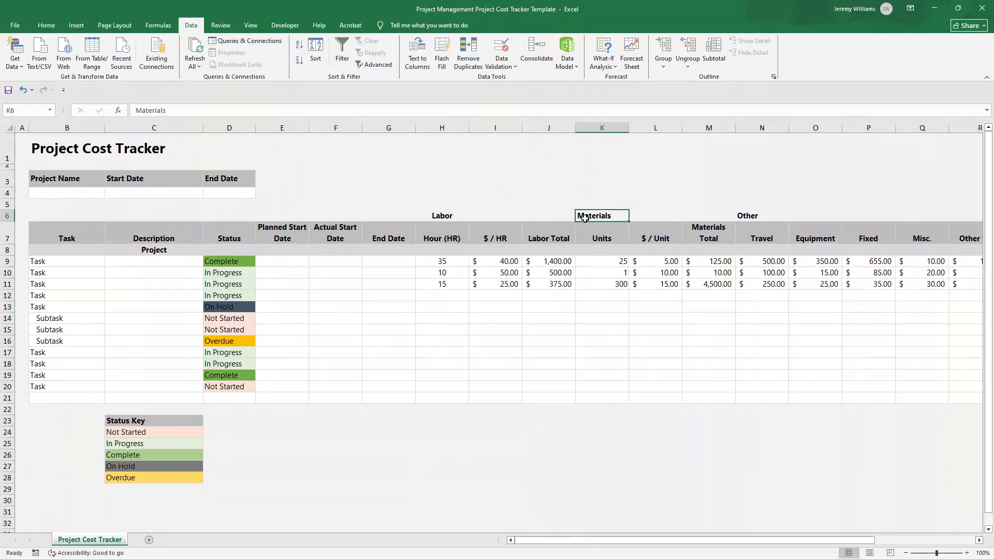
{"action": "left_click", "coordinate": [599, 241]}
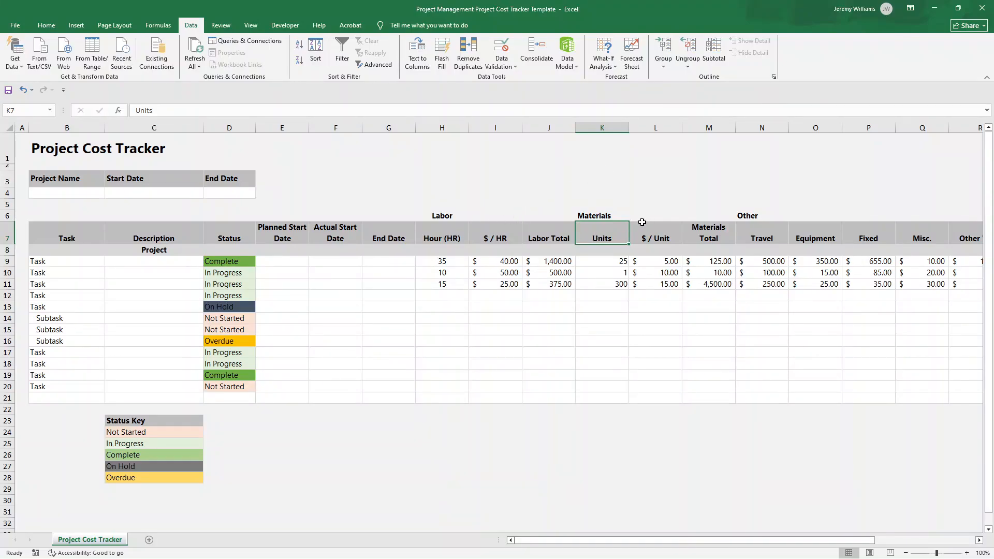
{"action": "left_click", "coordinate": [621, 262]}
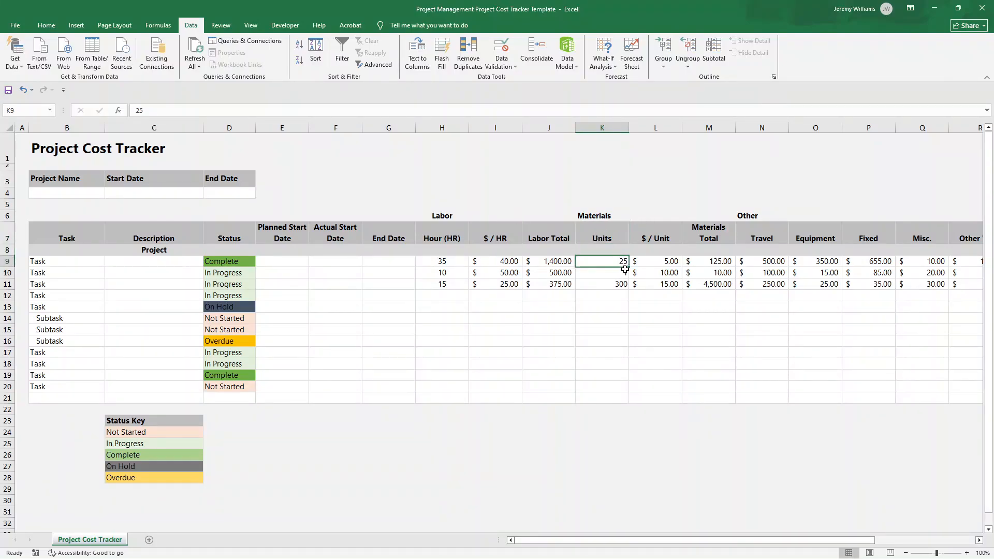
{"action": "left_click", "coordinate": [623, 276]}
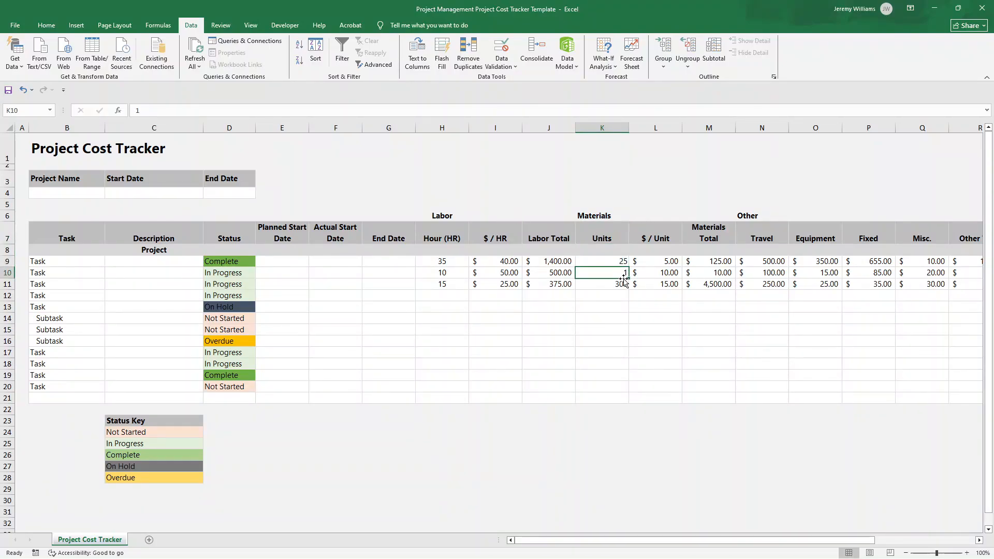
{"action": "left_click", "coordinate": [607, 282]}
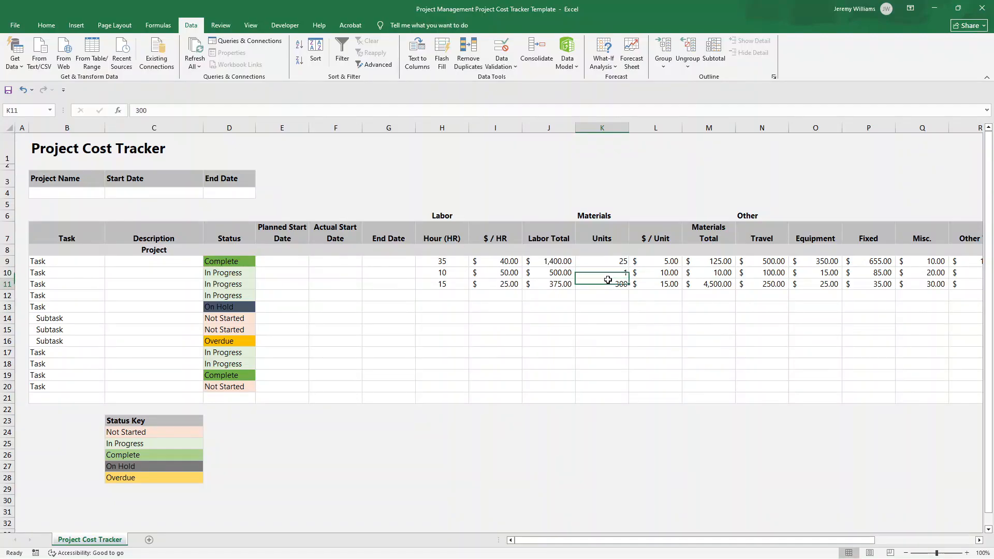
{"action": "left_click_drag", "start_coordinate": [670, 262], "coordinate": [669, 286]}
{"action": "left_click", "coordinate": [719, 239]}
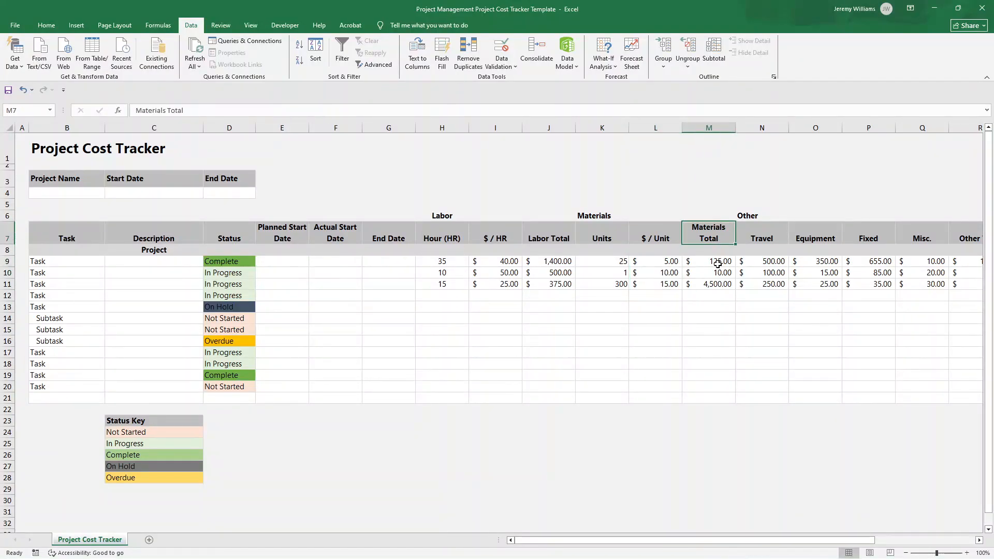
{"action": "left_click", "coordinate": [458, 125]}
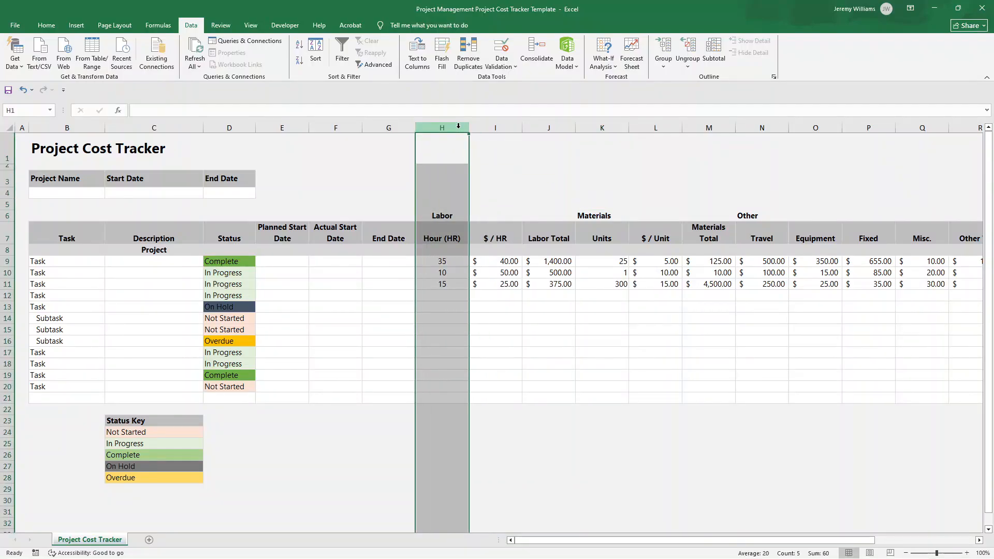
{"action": "left_click", "coordinate": [702, 126], "text": "shift"}
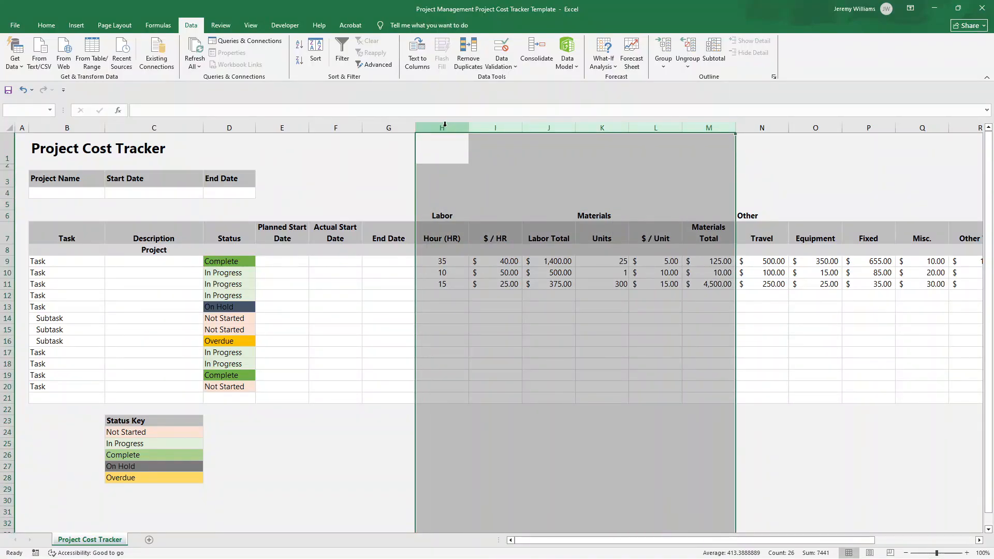
Examine the Other section's headings in row 7, going through Travel, Equipment, Fixed, Misc. and Other Total
{"action": "left_click", "coordinate": [749, 210]}
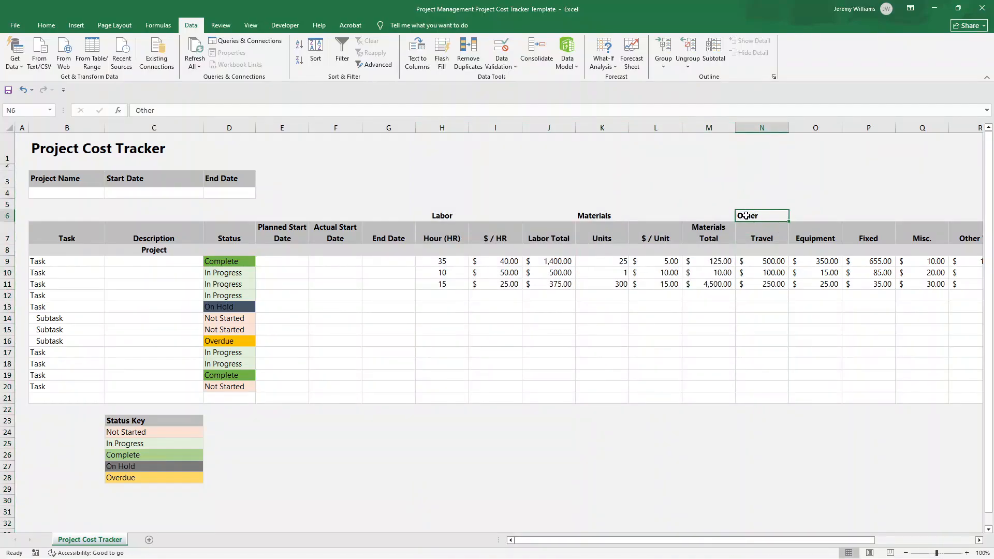
{"action": "left_click", "coordinate": [752, 226]}
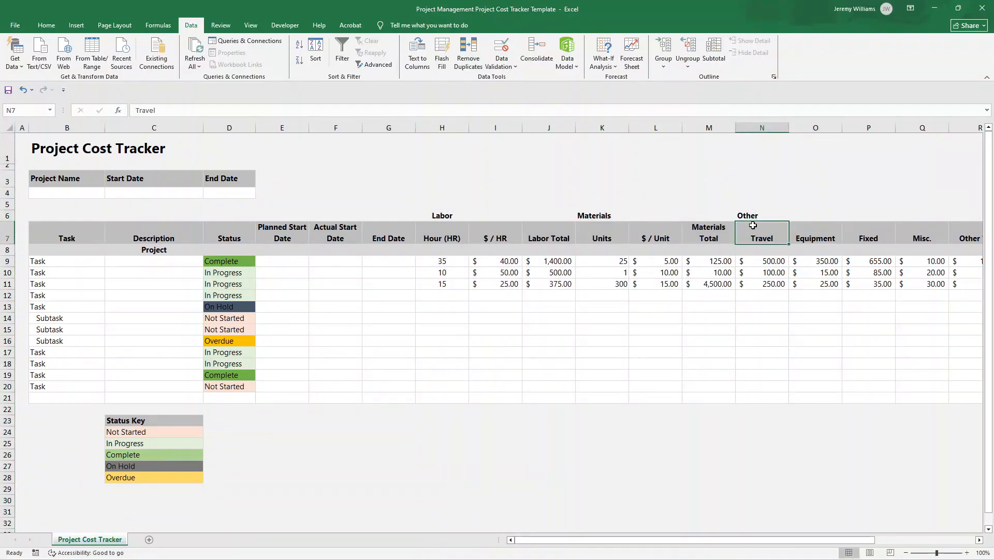
{"action": "key", "text": "Right"}
{"action": "key", "text": "Right"}
{"action": "key", "text": "Right"}
{"action": "key", "text": "Right"}
{"action": "key", "text": "Right"}
{"action": "key", "text": "Right"}
{"action": "key", "text": "Right"}
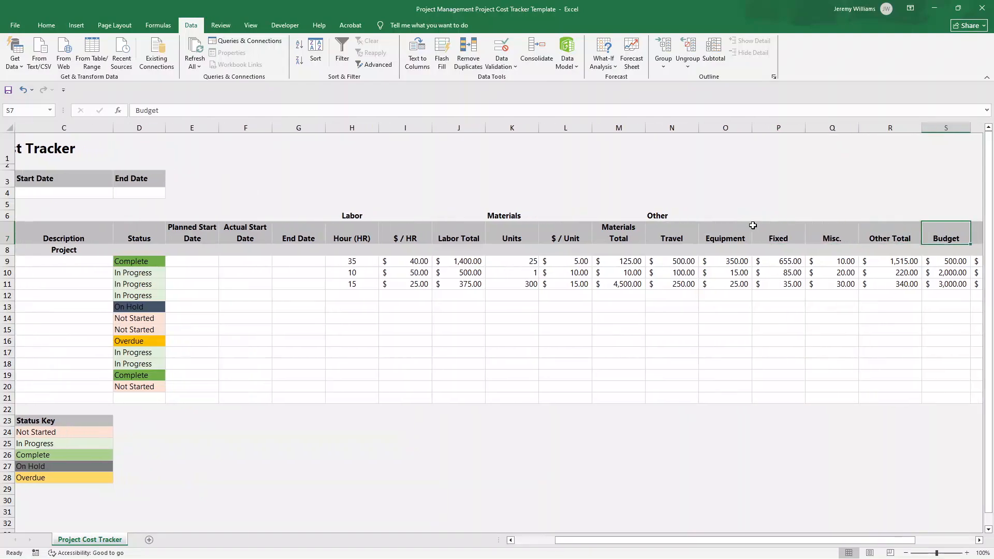
{"action": "left_click", "coordinate": [595, 230]}
{"action": "left_click", "coordinate": [626, 228]}
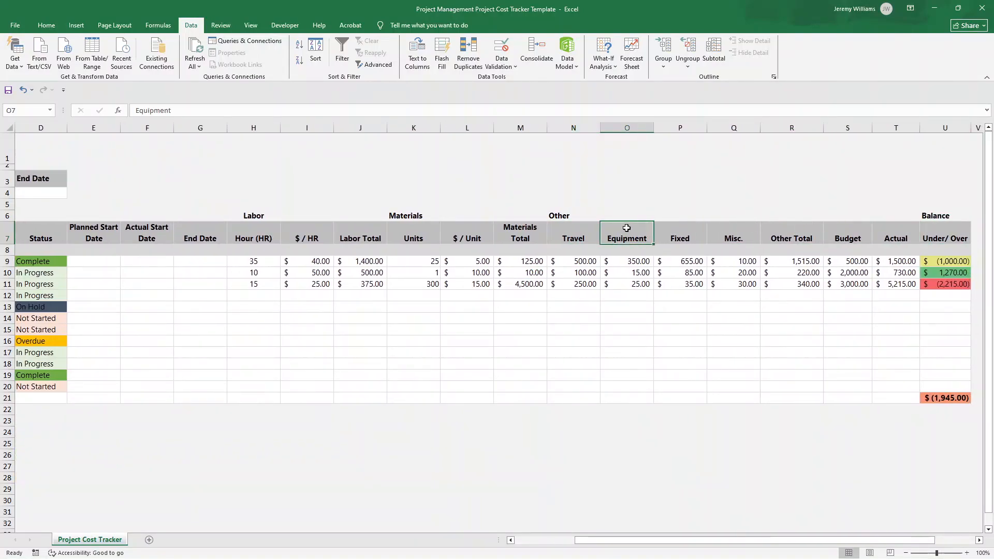
{"action": "left_click", "coordinate": [672, 235]}
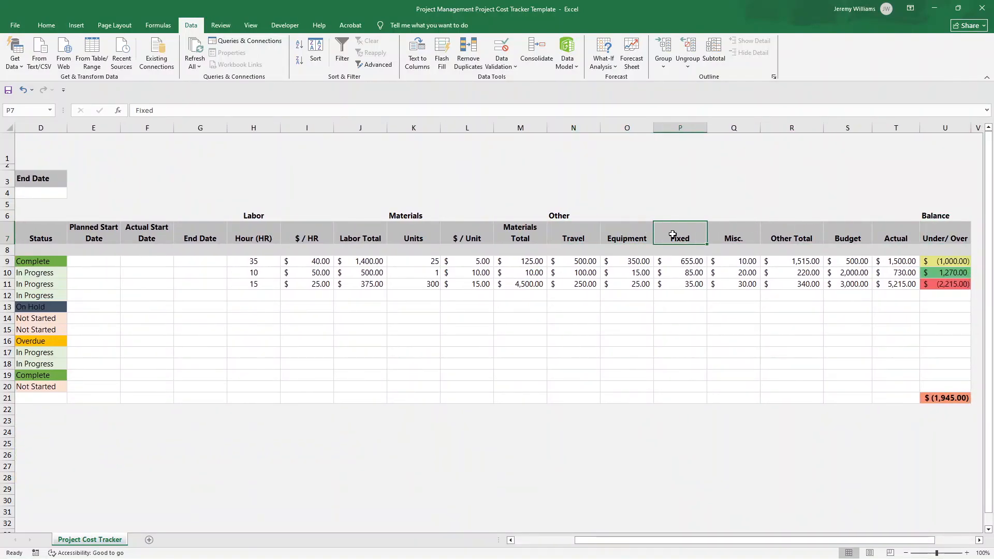
{"action": "left_click", "coordinate": [738, 237]}
{"action": "left_click", "coordinate": [583, 233]}
{"action": "left_click", "coordinate": [629, 236]}
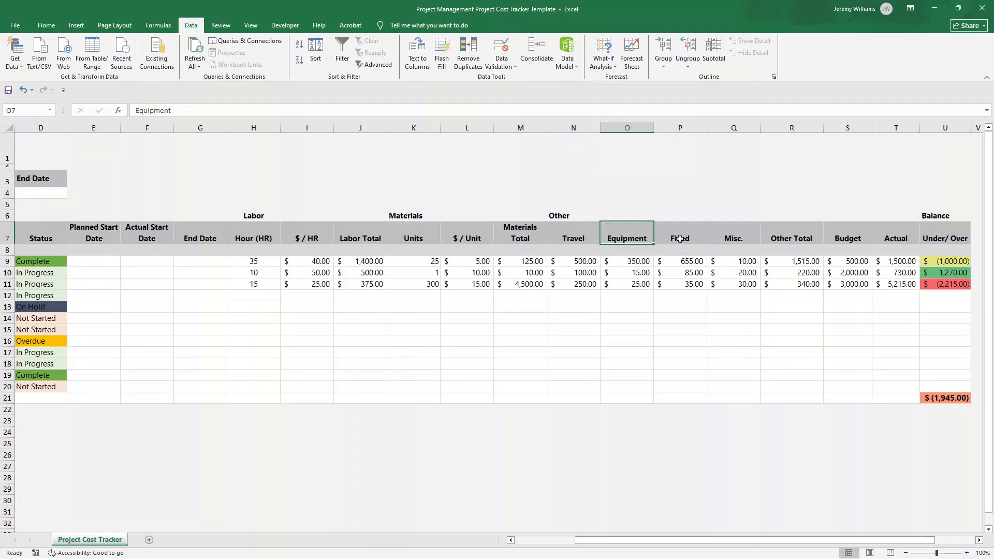
{"action": "left_click", "coordinate": [692, 240]}
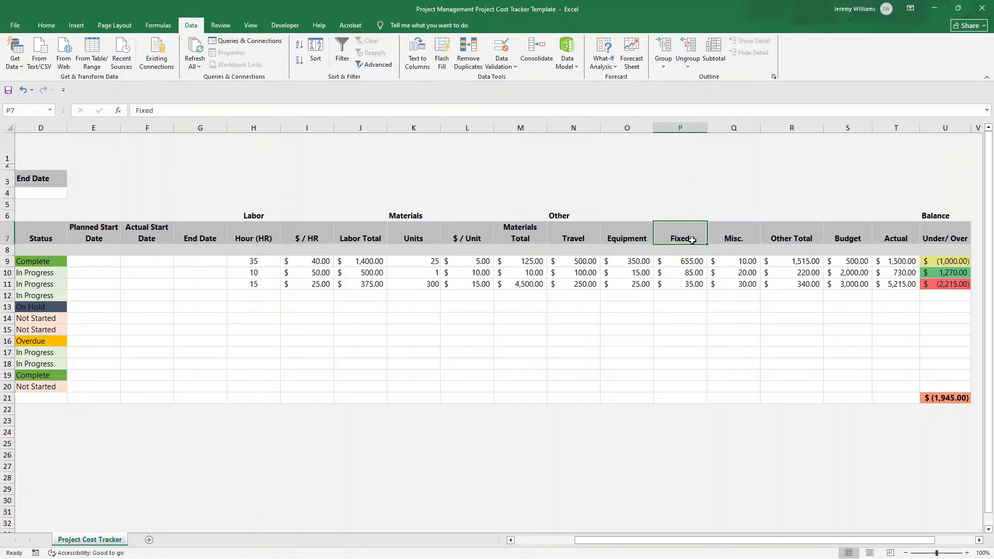
{"action": "key", "text": "Right"}
{"action": "key", "text": "Right"}
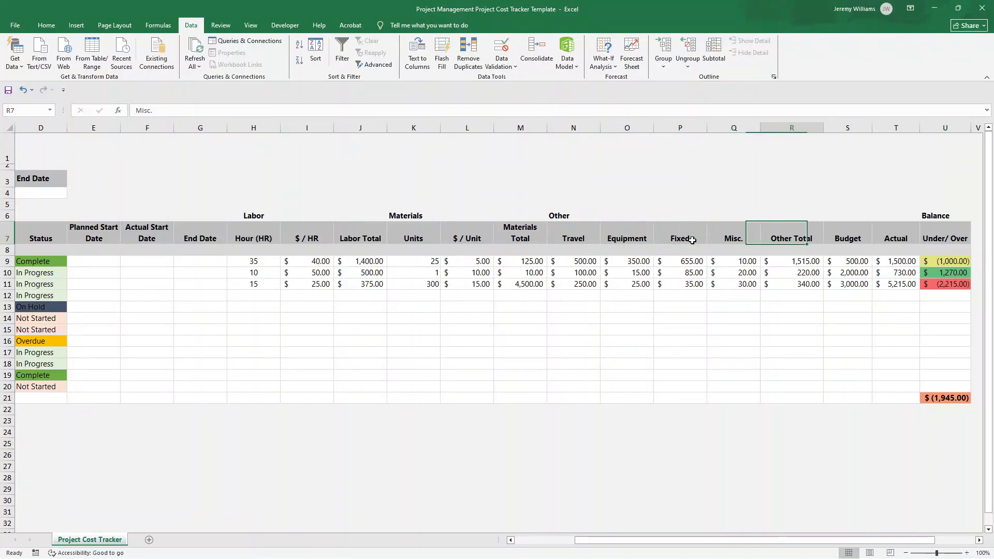
Inspect the Other Total formula in R9 and the cells it references
{"action": "left_click", "coordinate": [793, 259]}
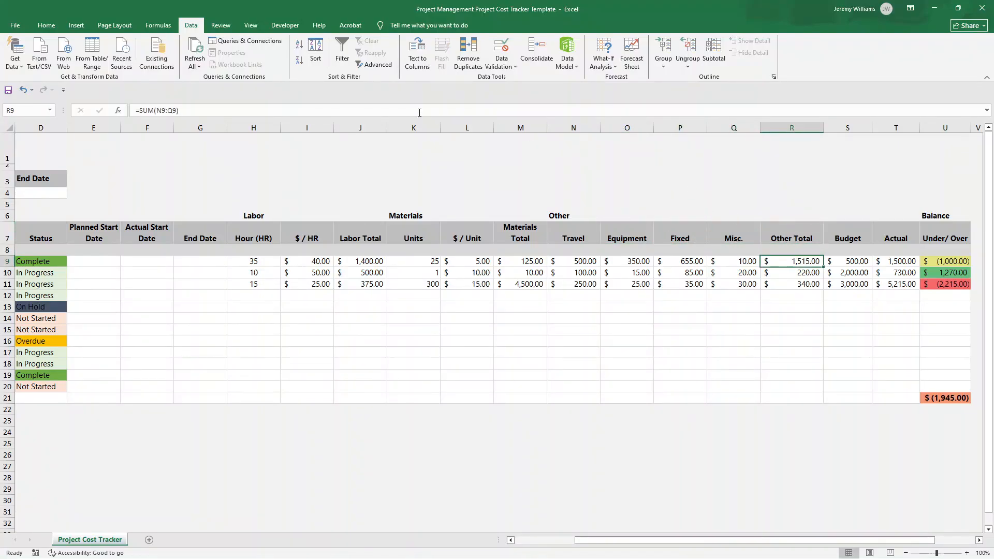
{"action": "left_click", "coordinate": [344, 107]}
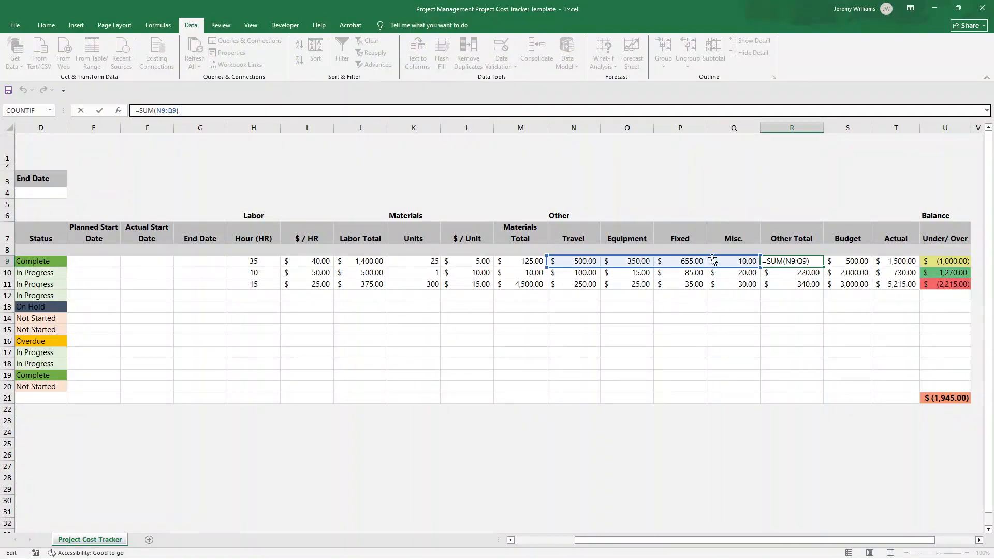
{"action": "key", "text": "Return"}
Check the Budget and Actual cells in row 9 and inspect the Under/Over formula in U9
{"action": "left_click", "coordinate": [851, 261]}
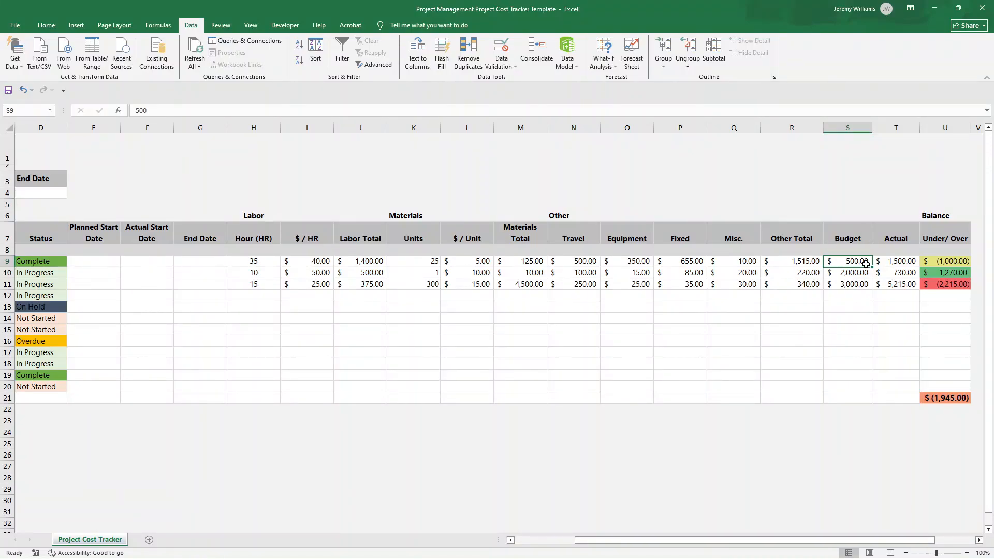
{"action": "left_click", "coordinate": [885, 258]}
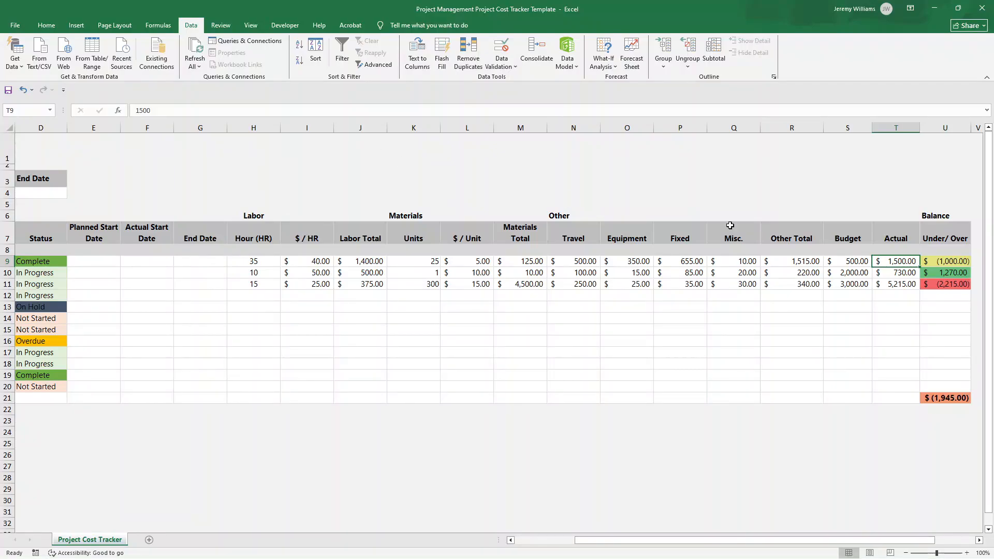
{"action": "left_click", "coordinate": [932, 263]}
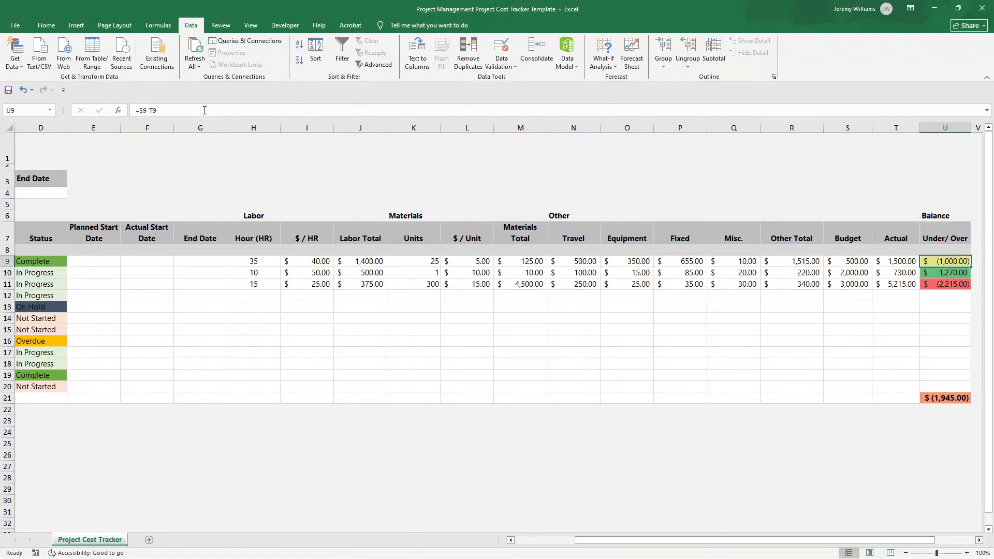
{"action": "left_click", "coordinate": [205, 110]}
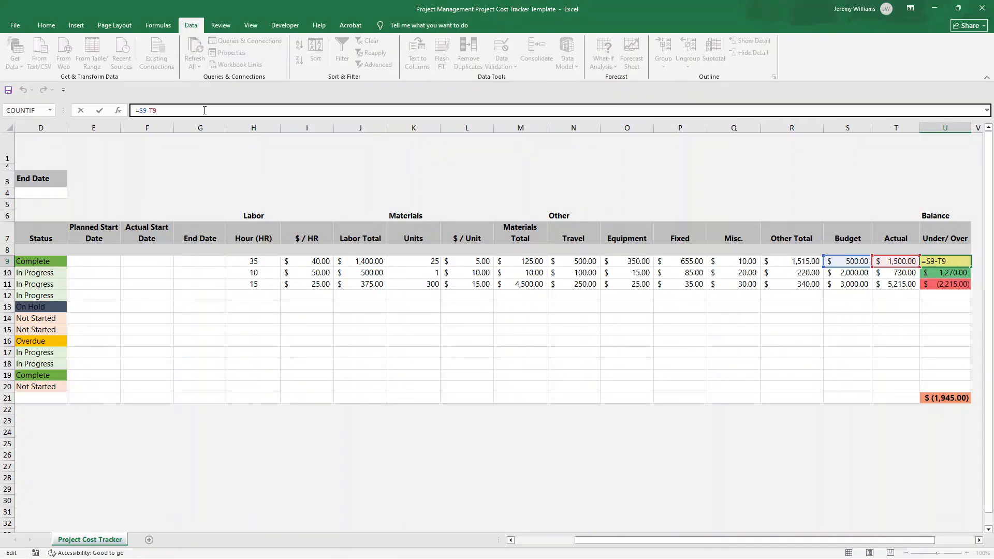
{"action": "key", "text": "Return"}
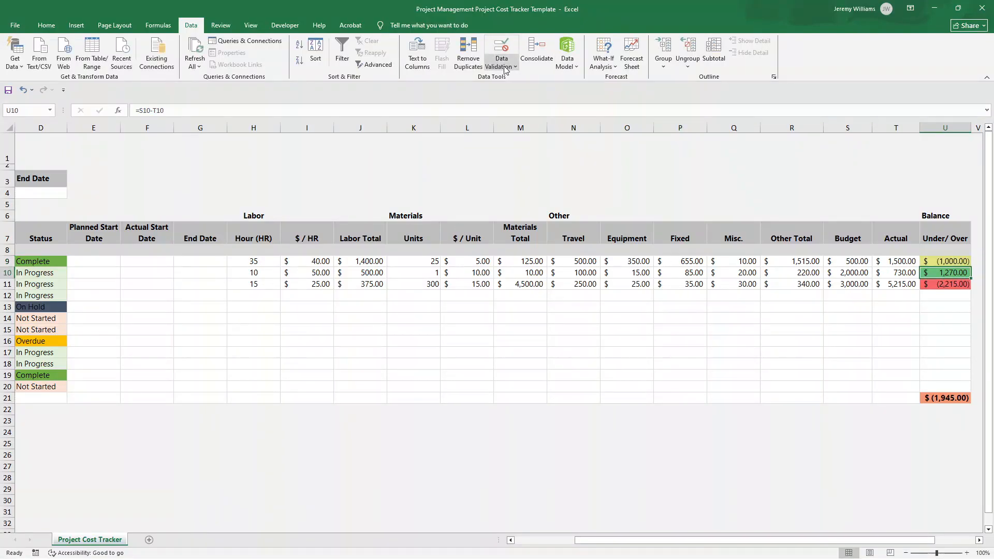
Review the conditional formatting rules applied to Under/Over cell U10, then close the rules manager without changes
{"action": "left_click", "coordinate": [46, 24]}
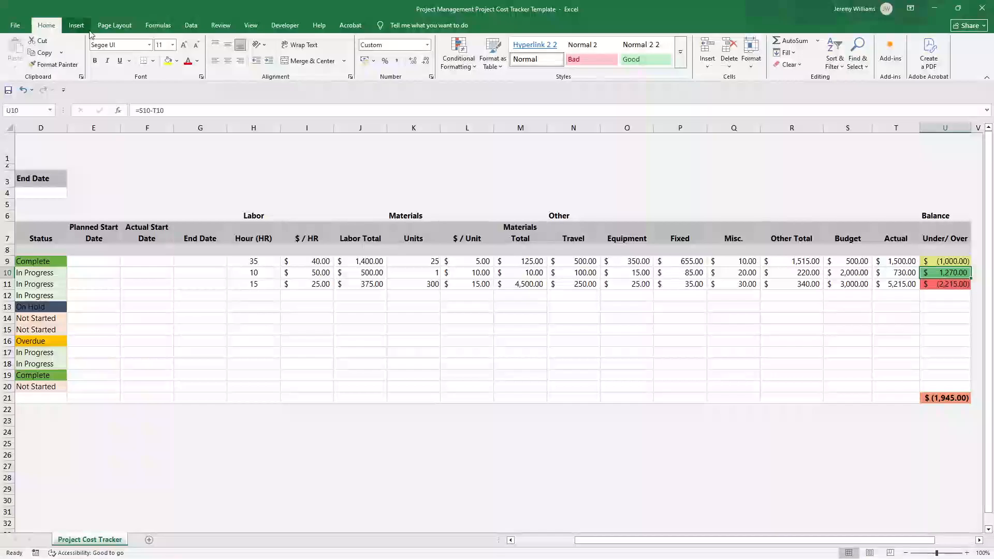
{"action": "left_click", "coordinate": [461, 66]}
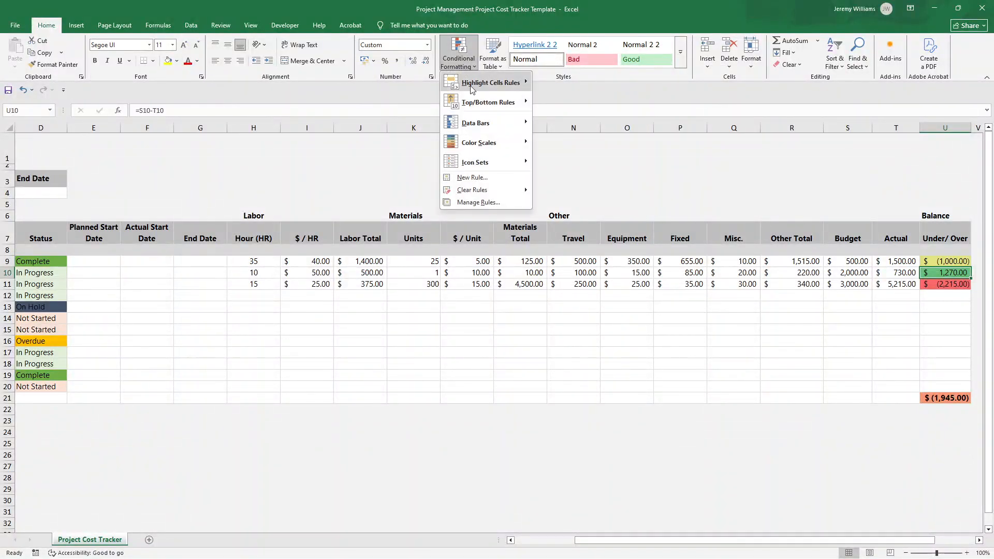
{"action": "left_click", "coordinate": [474, 201]}
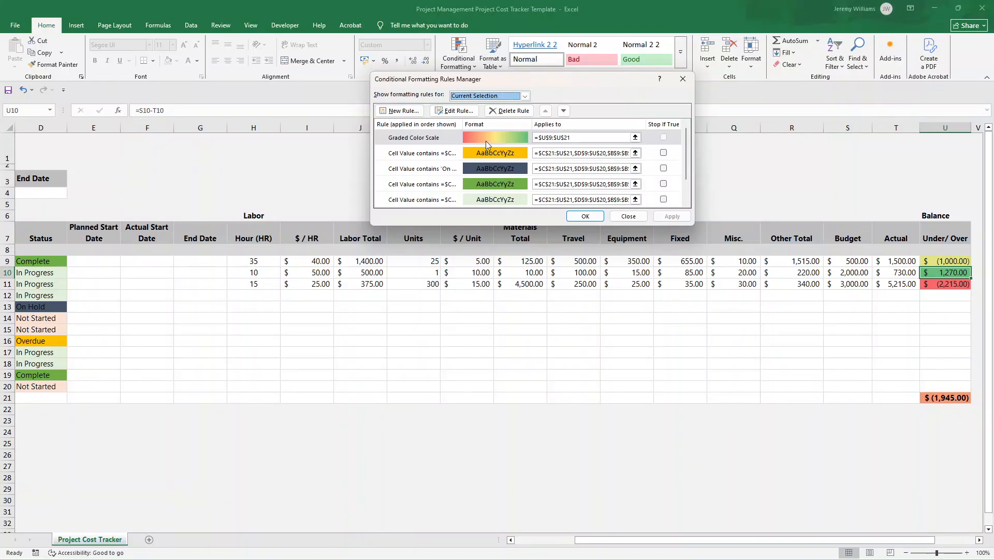
{"action": "left_click", "coordinate": [628, 215]}
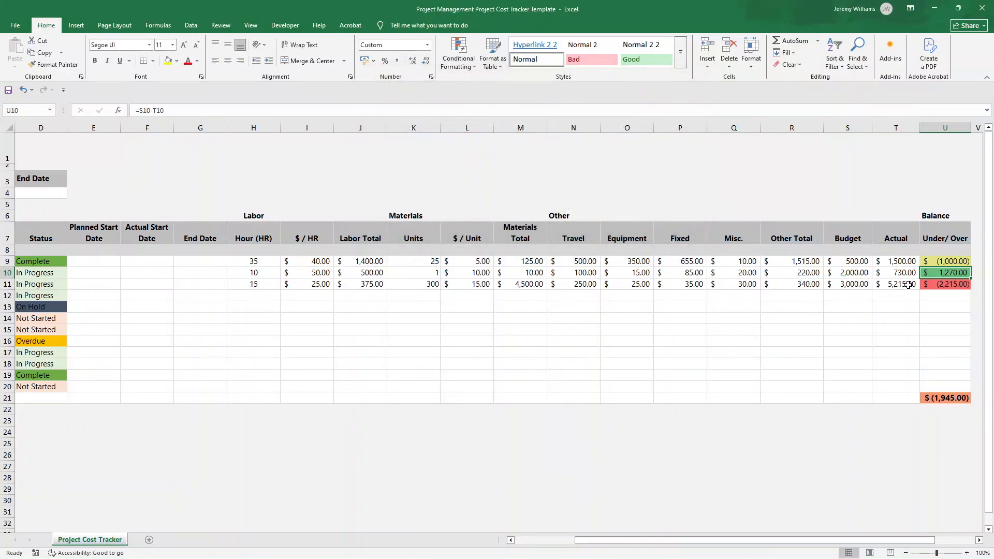
Compare the Budget and Actual amounts in row 9 with the Under/Over balance in U9
{"action": "left_click", "coordinate": [943, 263]}
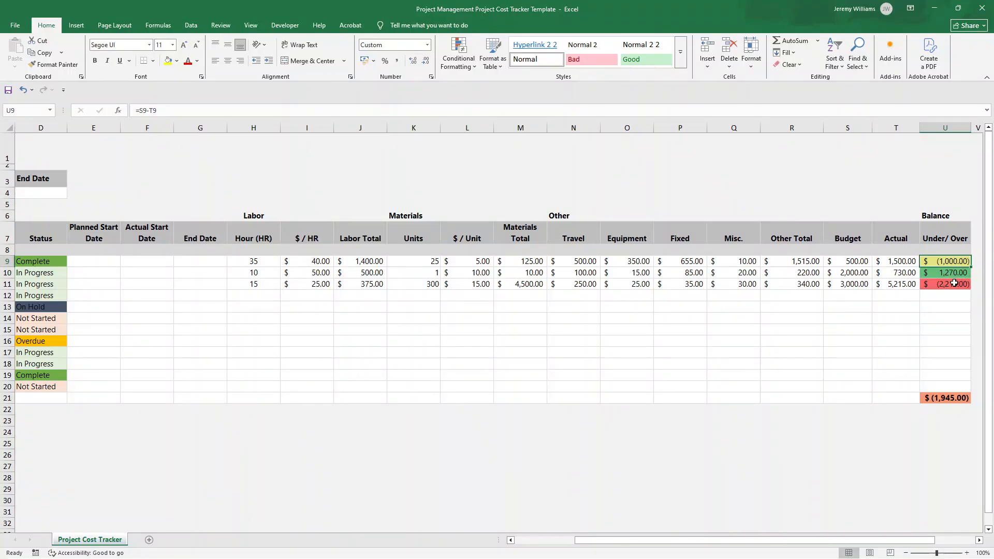
{"action": "left_click", "coordinate": [857, 261]}
{"action": "left_click", "coordinate": [904, 261]}
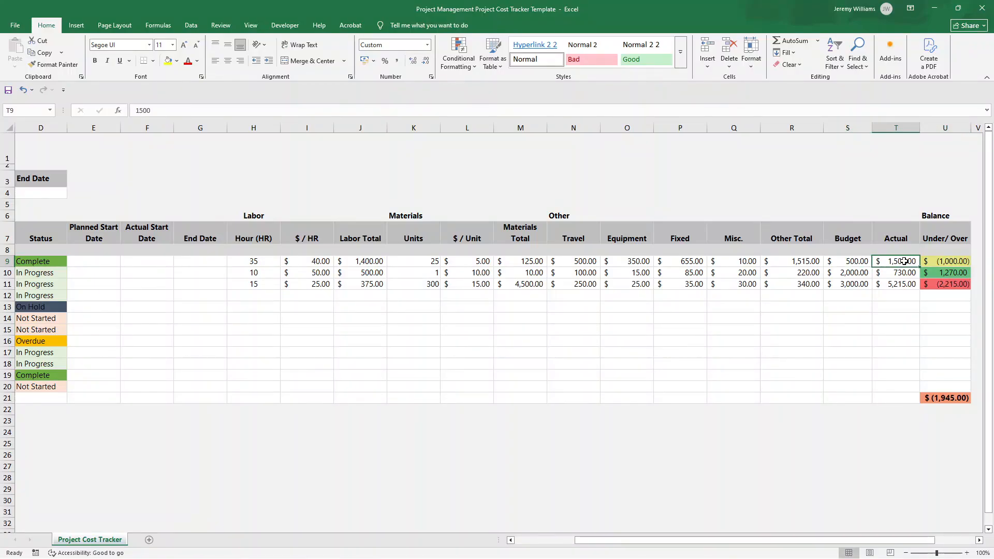
{"action": "left_click", "coordinate": [940, 261]}
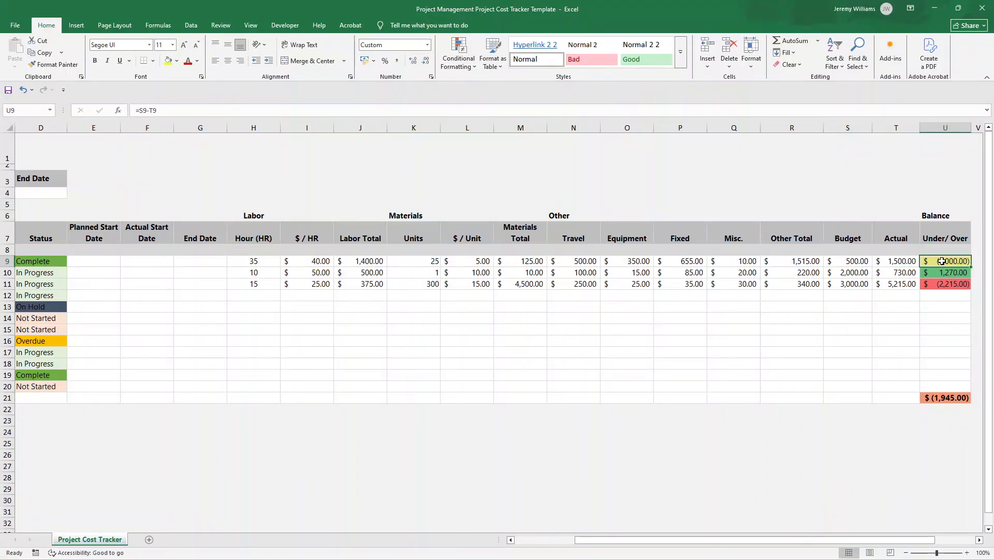
Inspect the overall Under/Over total formula in U21 and review the Balance column
{"action": "left_click", "coordinate": [963, 398]}
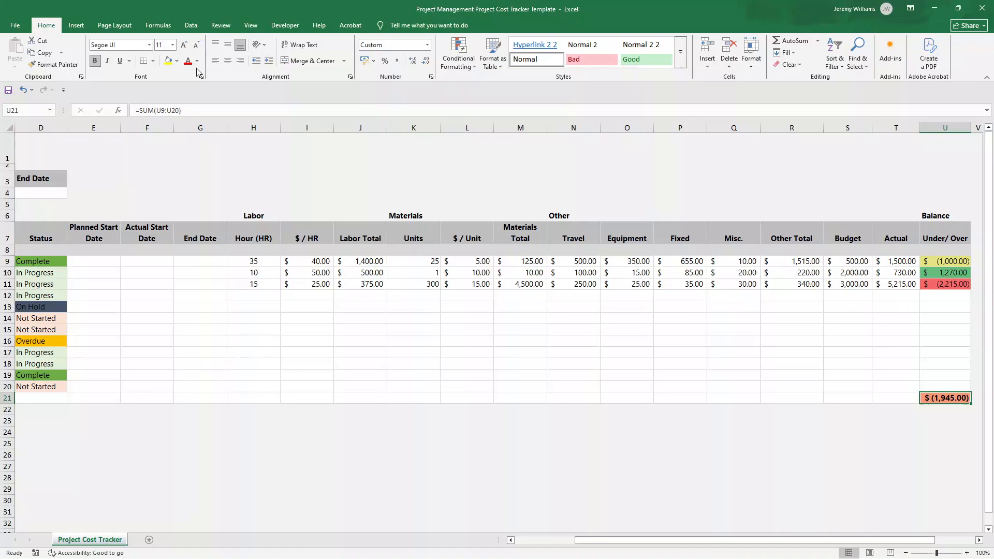
{"action": "left_click", "coordinate": [190, 110]}
{"action": "key", "text": "Return"}
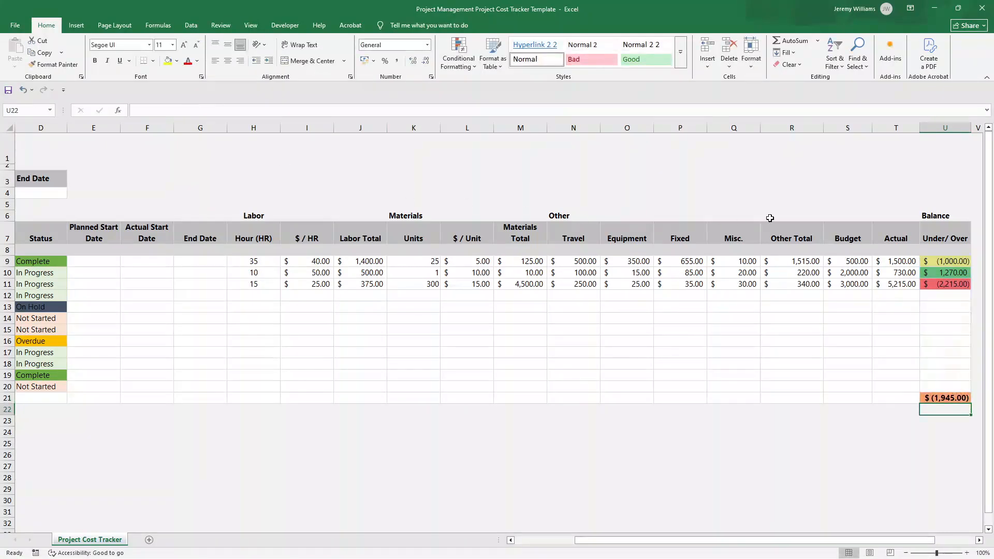
{"action": "left_click_drag", "start_coordinate": [939, 217], "coordinate": [929, 322]}
Rename the project heading in C8 to "Project 1"
{"action": "left_click", "coordinate": [855, 262]}
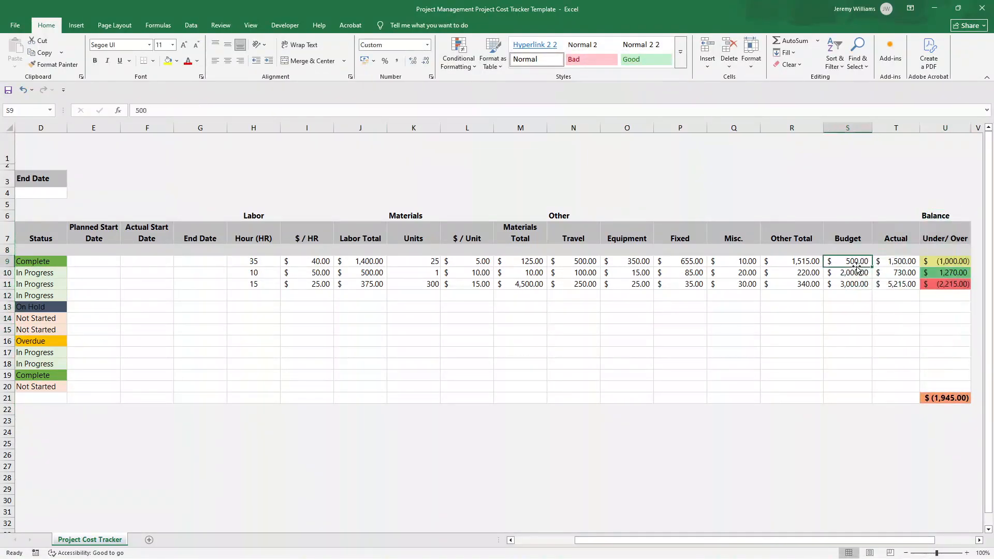
{"action": "key", "text": "Left"}
{"action": "key", "text": "Left"}
{"action": "key", "text": "Left"}
{"action": "key", "text": "Left"}
{"action": "key", "text": "Left"}
{"action": "key", "text": "Left"}
{"action": "key", "text": "Left"}
{"action": "key", "text": "Left"}
{"action": "key", "text": "Left"}
{"action": "key", "text": "Left"}
{"action": "key", "text": "Left"}
{"action": "key", "text": "Left"}
{"action": "key", "text": "Left"}
{"action": "key", "text": "Left"}
{"action": "key", "text": "Left"}
{"action": "key", "text": "Left"}
{"action": "key", "text": "Left"}
{"action": "key", "text": "Left"}
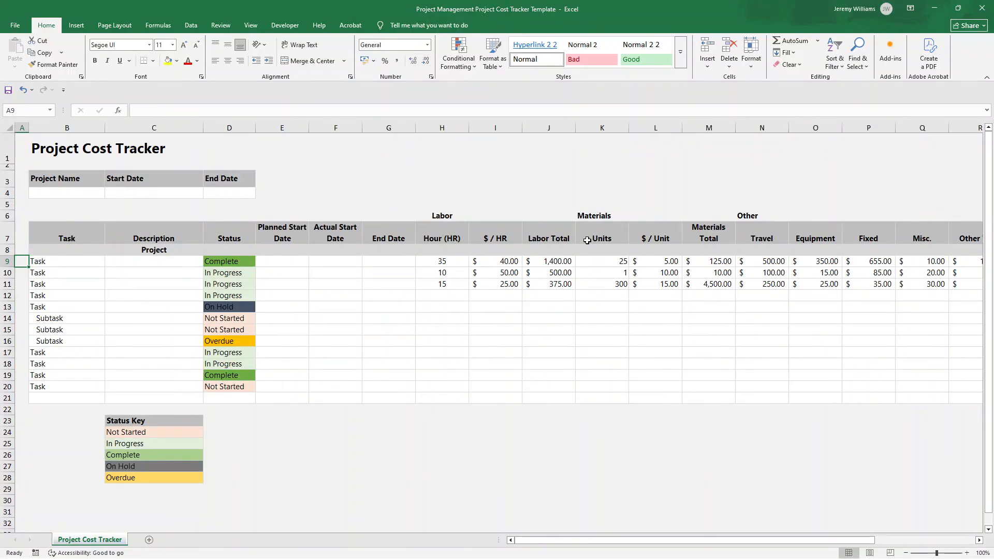
{"action": "left_click", "coordinate": [82, 251]}
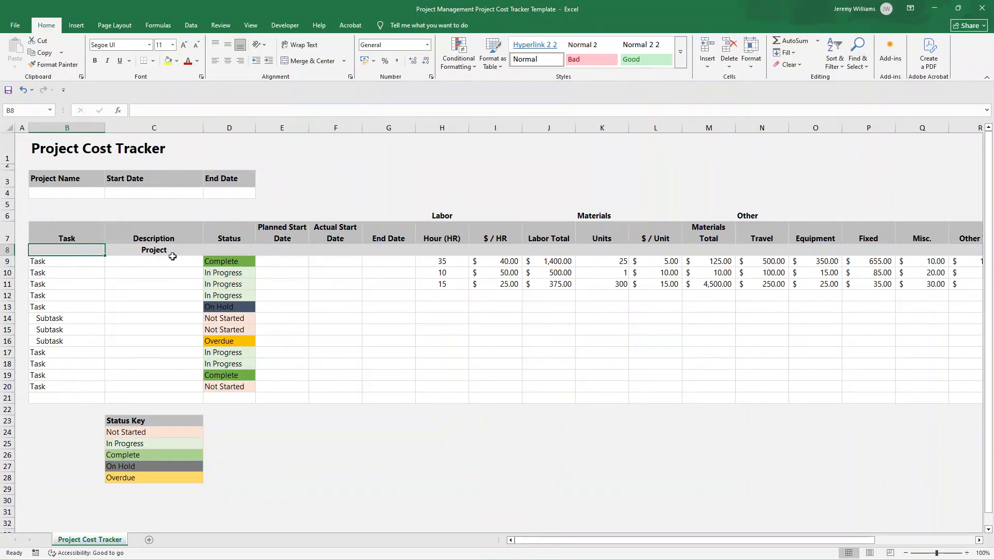
{"action": "left_click", "coordinate": [164, 252]}
{"action": "left_click", "coordinate": [180, 110]}
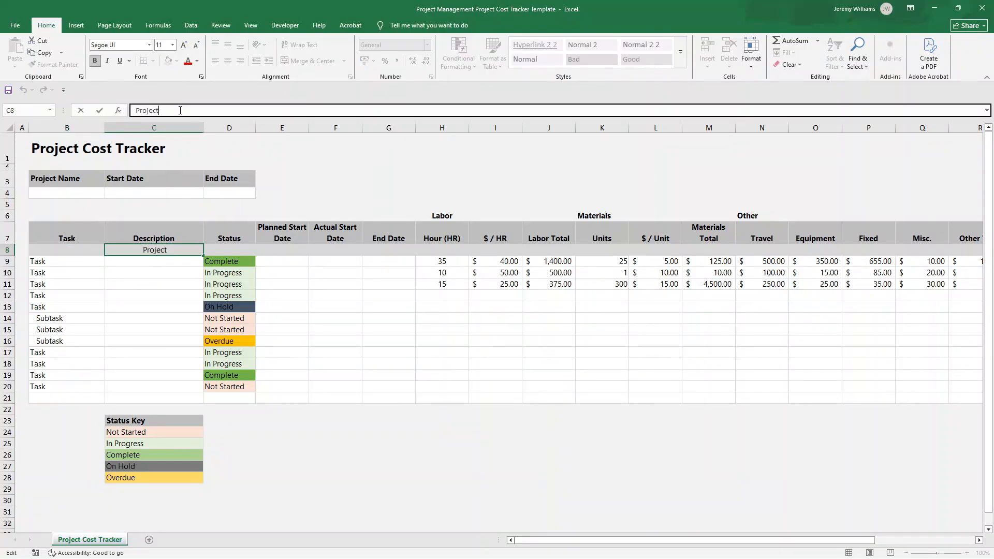
{"action": "type", "text": "1"}
{"action": "left_click", "coordinate": [384, 411]}
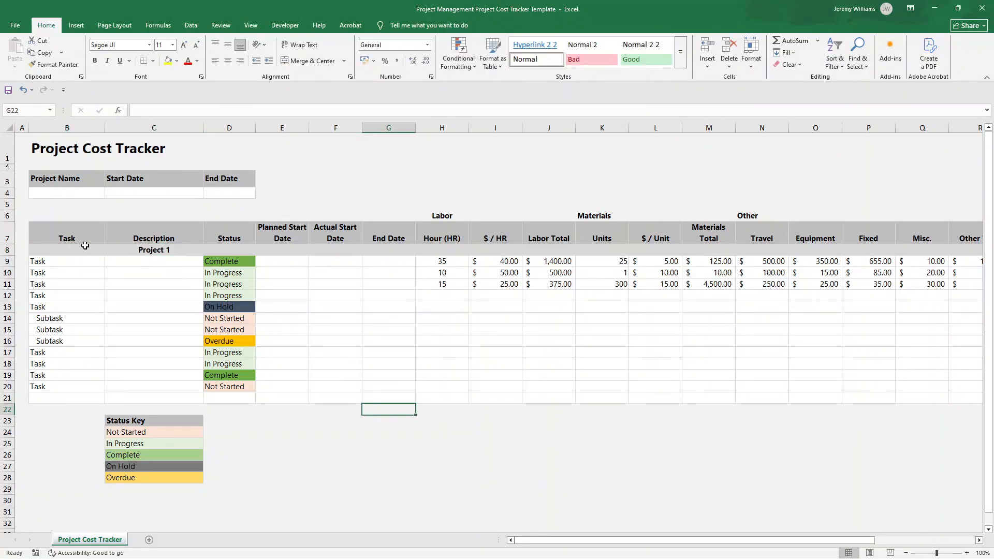
Copy the Project 1 heading row B8:U8 and paste it into row 21, starting at B21
{"action": "left_click_drag", "start_coordinate": [84, 245], "coordinate": [986, 252]}
{"action": "key", "text": "ctrl+c"}
{"action": "mouse_move", "coordinate": [555, 544]}
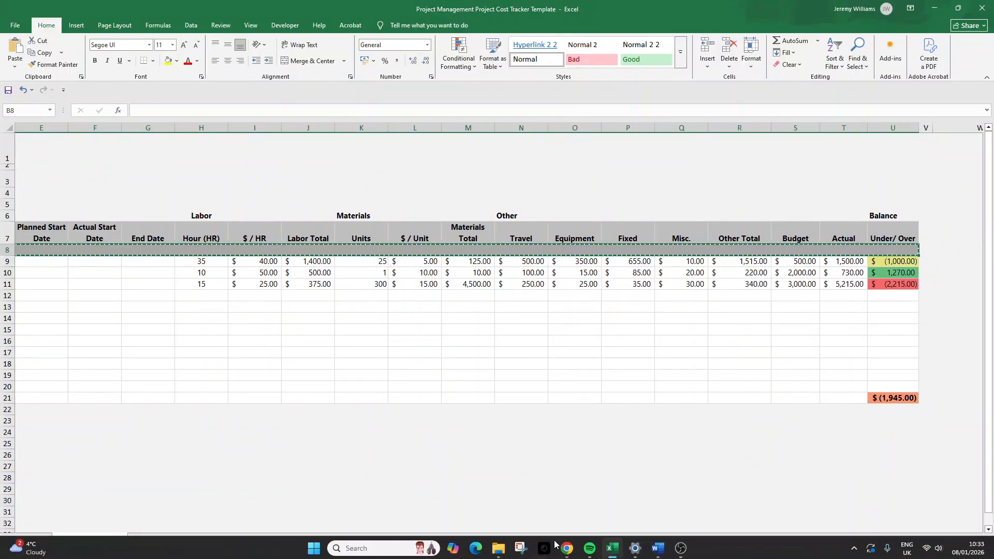
{"action": "left_click", "coordinate": [572, 511]}
{"action": "scroll", "coordinate": [428, 497], "scroll_direction": "left", "scroll_amount": 4}
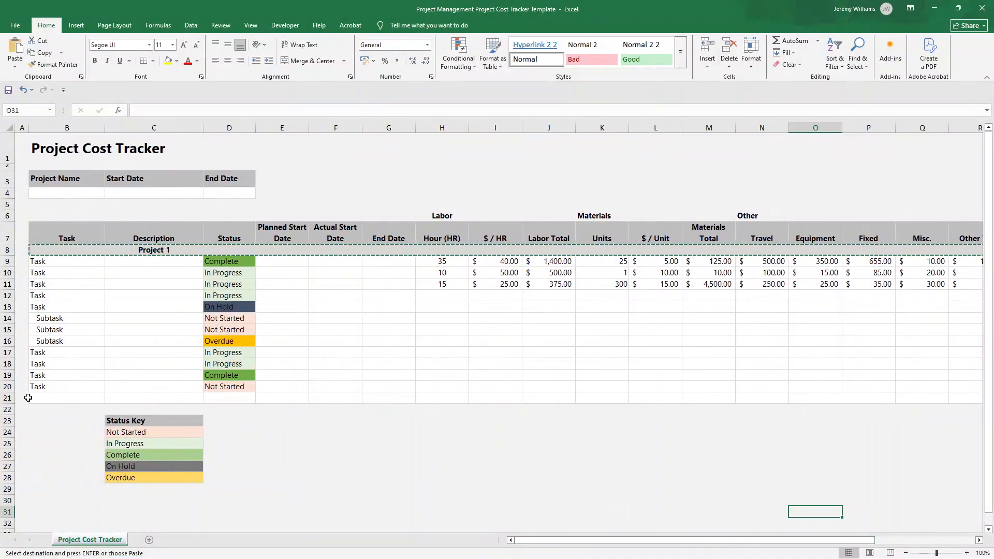
{"action": "left_click", "coordinate": [29, 397]}
{"action": "key", "text": "ctrl+v"}
Change the copied project heading in C21 to "Project 2"
{"action": "left_click", "coordinate": [172, 396]}
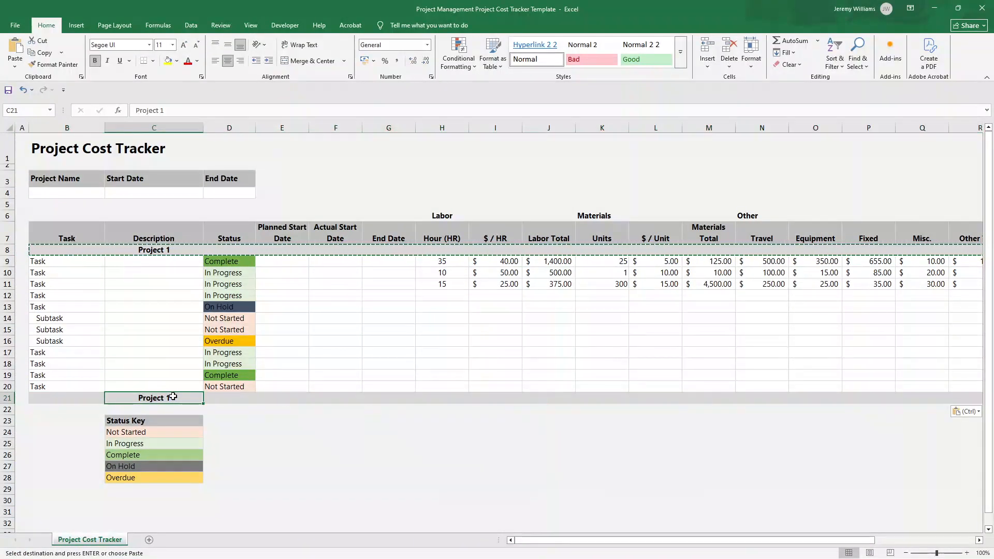
{"action": "double_click", "coordinate": [173, 396]}
{"action": "key", "text": "BackSpace"}
{"action": "type", "text": "2"}
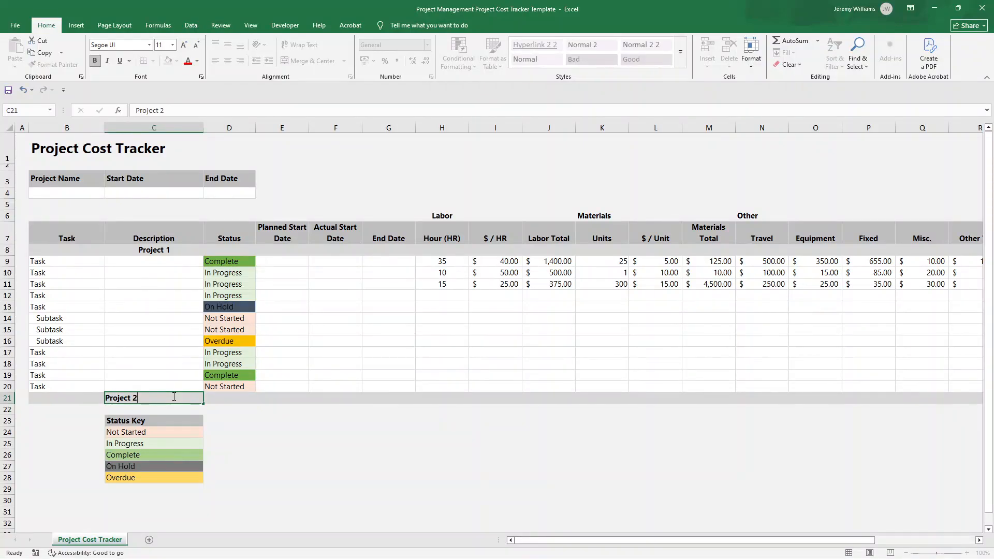
{"action": "key", "text": "Return"}
Insert a blank row at row 22 directly beneath the Project 2 heading row
{"action": "right_click", "coordinate": [11, 413]}
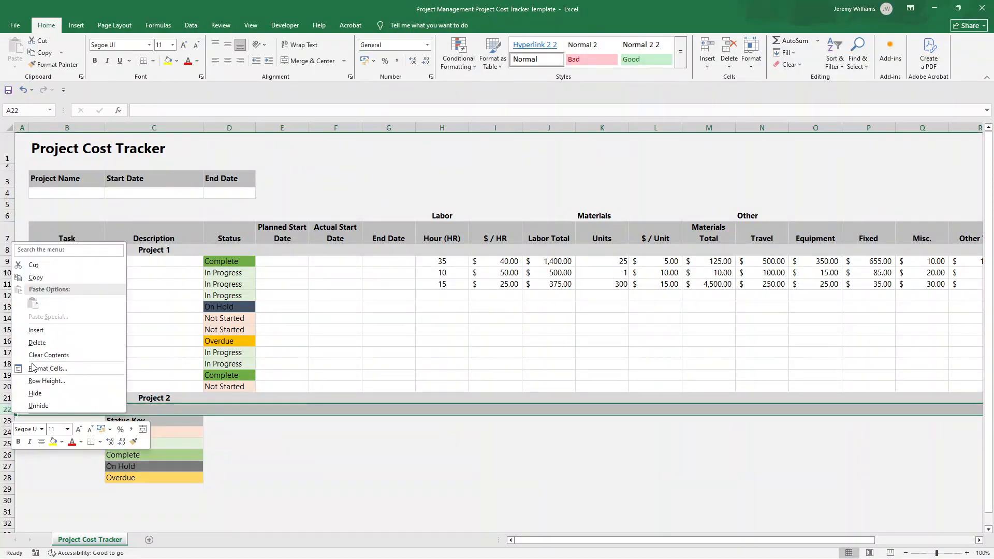
{"action": "left_click", "coordinate": [41, 337]}
{"action": "left_click_drag", "start_coordinate": [54, 265], "coordinate": [690, 360]}
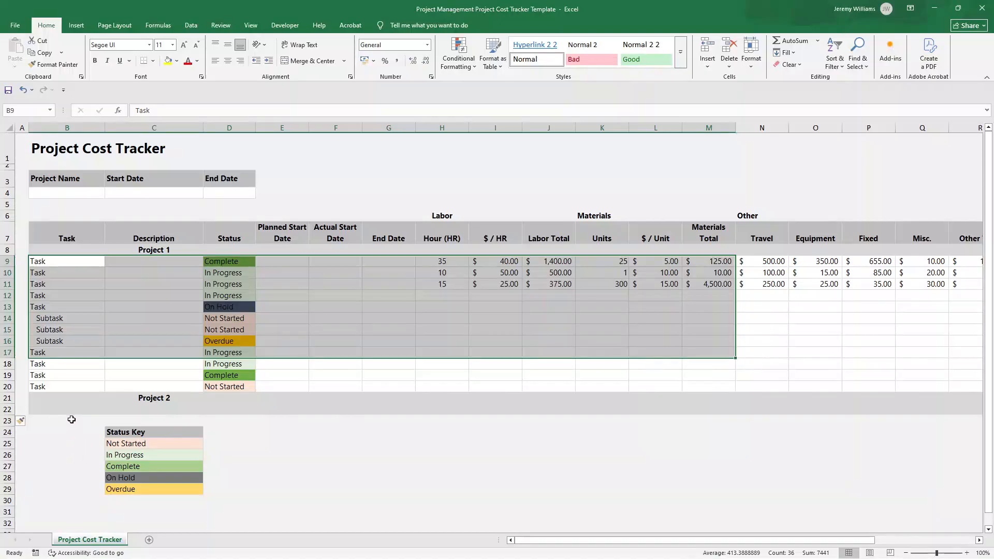
{"action": "right_click", "coordinate": [9, 413]}
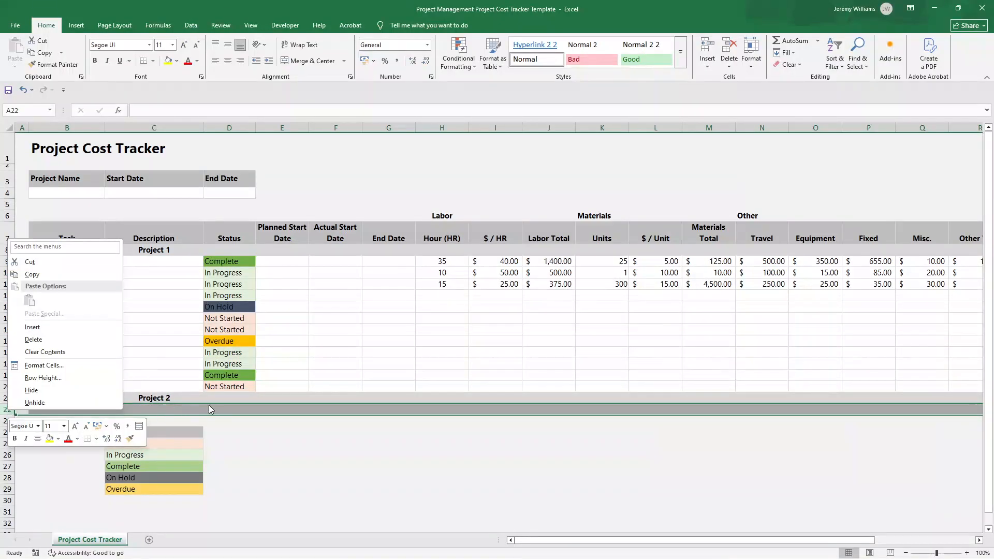
{"action": "key", "text": "Escape"}
Copy the first Project 1 task row B9:U9 and paste it into row 22, starting at B22
{"action": "left_click_drag", "start_coordinate": [62, 262], "coordinate": [957, 261]}
{"action": "key", "text": "ctrl+c"}
{"action": "scroll", "coordinate": [192, 505], "scroll_direction": "down", "scroll_amount": 1}
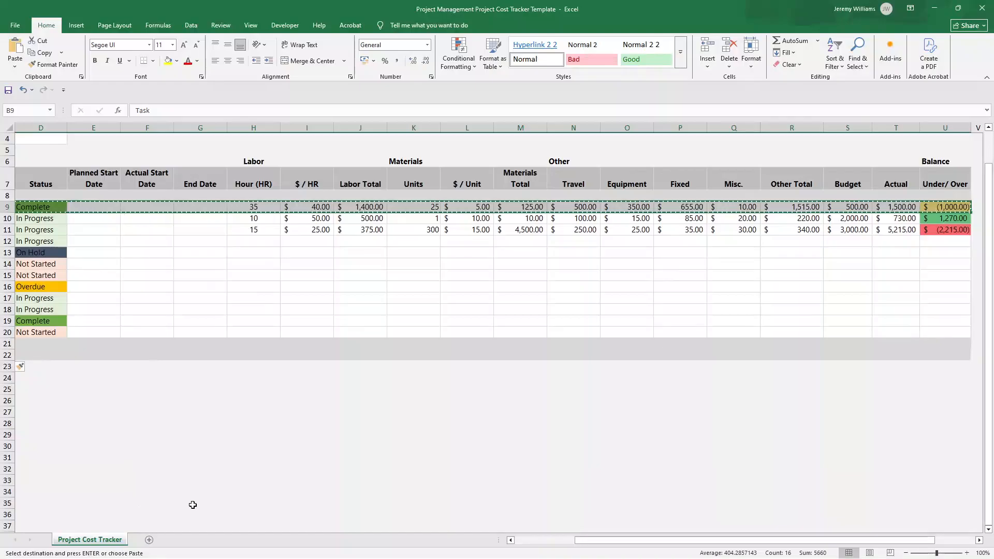
{"action": "left_click", "coordinate": [525, 541]}
{"action": "left_click", "coordinate": [38, 353]}
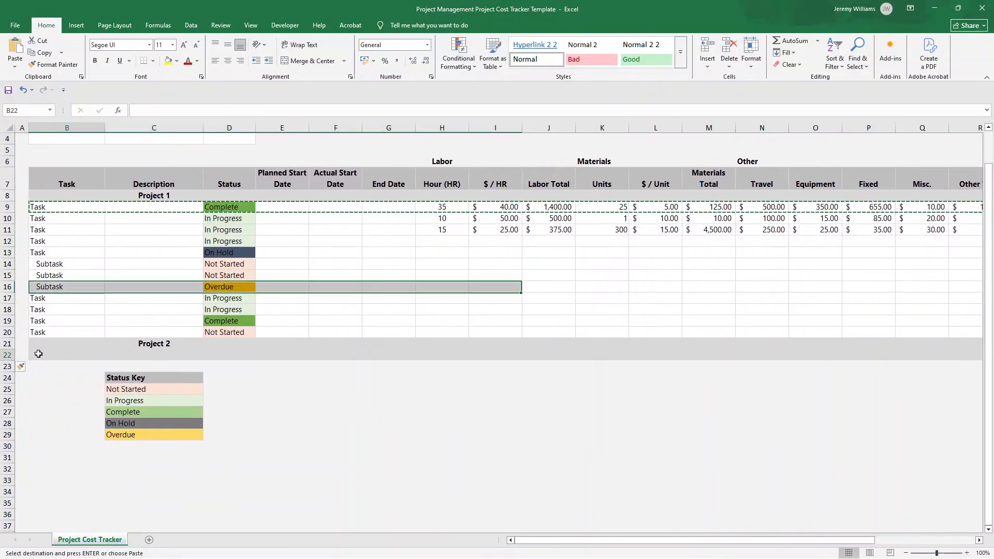
{"action": "left_click", "coordinate": [14, 49]}
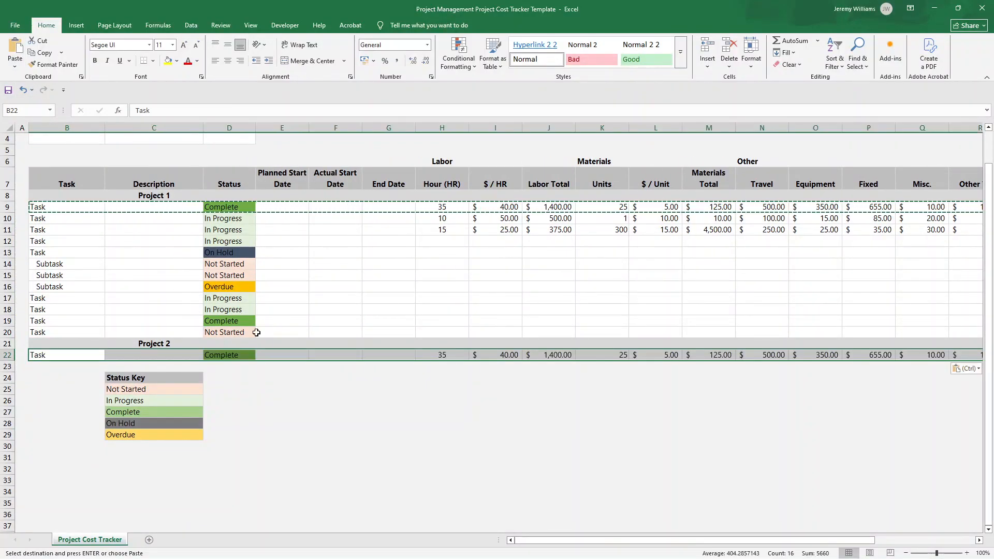
Review the pasted Project 2 task row's labor, material and other cost cells across to its Under/Over balance
{"action": "left_click", "coordinate": [460, 381]}
{"action": "left_click", "coordinate": [428, 355]}
{"action": "key", "text": "Right"}
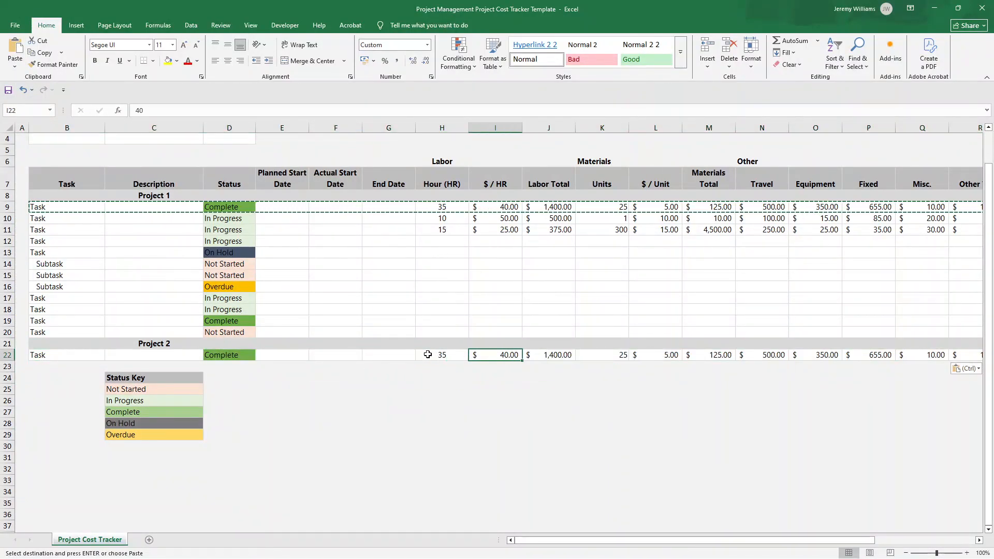
{"action": "key", "text": "Right"}
{"action": "key", "text": "Right"}
{"action": "key", "text": "Right"}
{"action": "key", "text": "Right"}
{"action": "key", "text": "Right"}
{"action": "key", "text": "Right"}
{"action": "key", "text": "Right"}
{"action": "key", "text": "Right"}
{"action": "key", "text": "Right"}
{"action": "key", "text": "Right"}
{"action": "key", "text": "Right"}
{"action": "key", "text": "Right"}
{"action": "key", "text": "Right"}
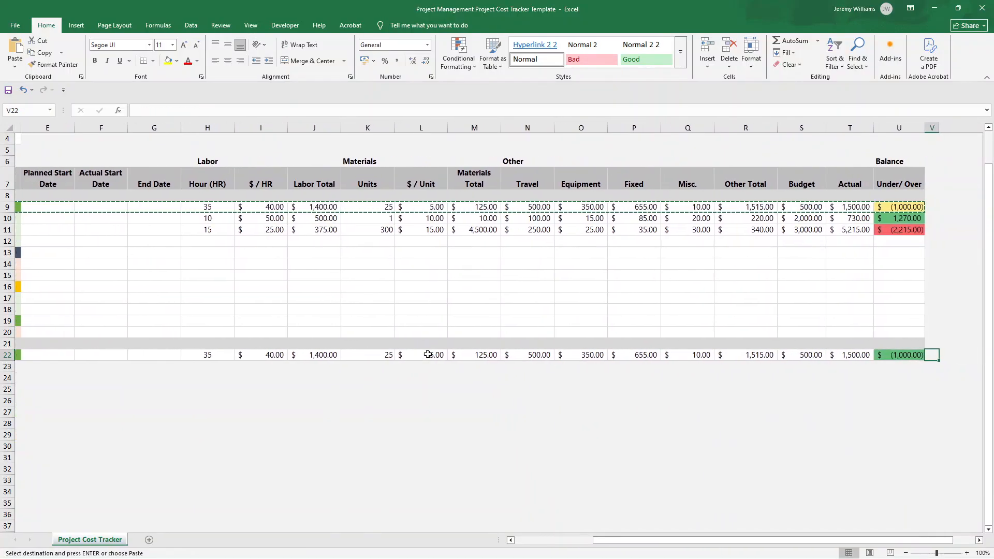
{"action": "key", "text": "Right"}
{"action": "key", "text": "Left"}
Enter the label "Total Portfolio Balance" in U24 and put an equals sign in U25 beneath it
{"action": "left_click", "coordinate": [841, 378]}
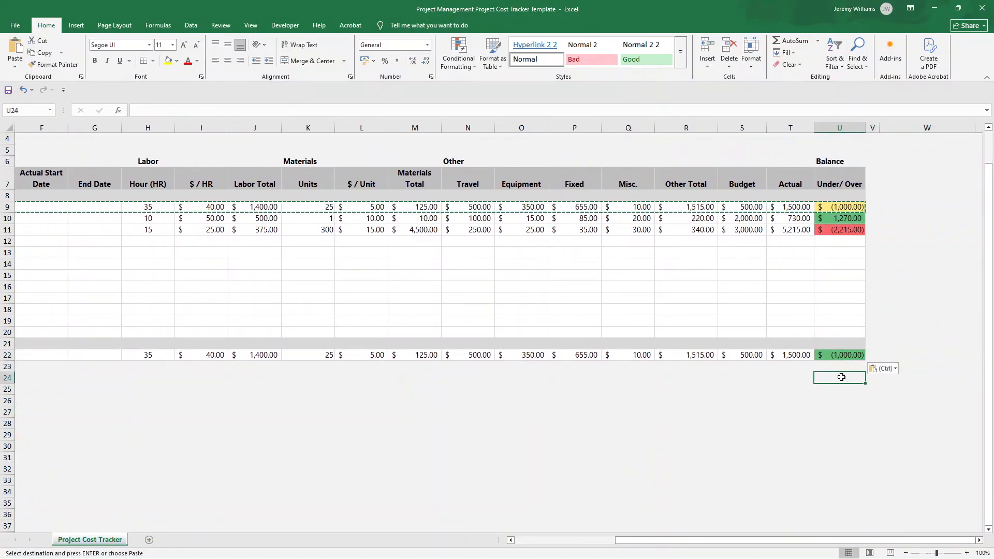
{"action": "type", "text": "tota"}
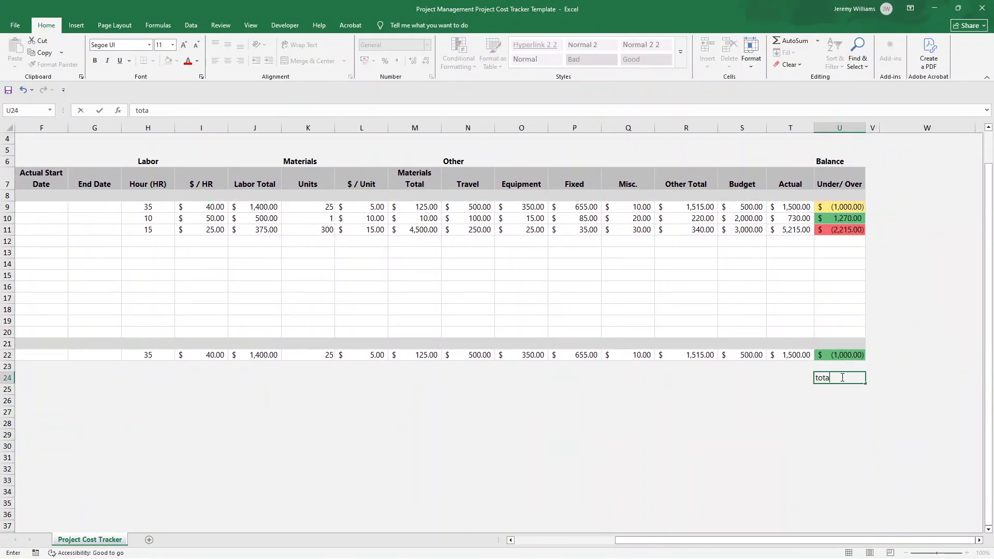
{"action": "type", "text": "l"}
{"action": "key", "text": "BackSpace"}
{"action": "key", "text": "BackSpace"}
{"action": "key", "text": "BackSpace"}
{"action": "key", "text": "BackSpace"}
{"action": "key", "text": "BackSpace"}
{"action": "key", "text": "BackSpace"}
{"action": "type", "text": "Total Portfolio Cos"}
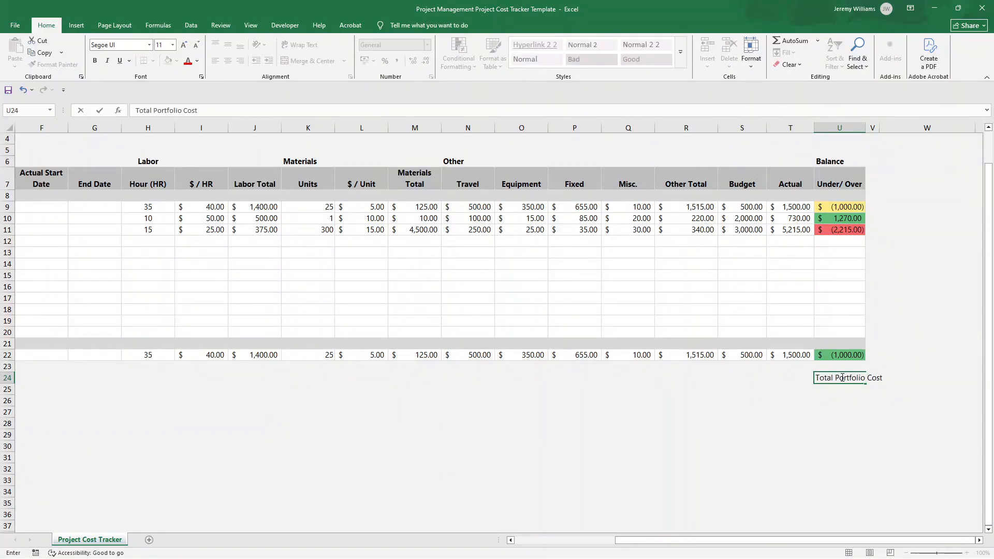
{"action": "type", "text": "t"}
{"action": "type", "text": "Balance"}
{"action": "key", "text": "Return"}
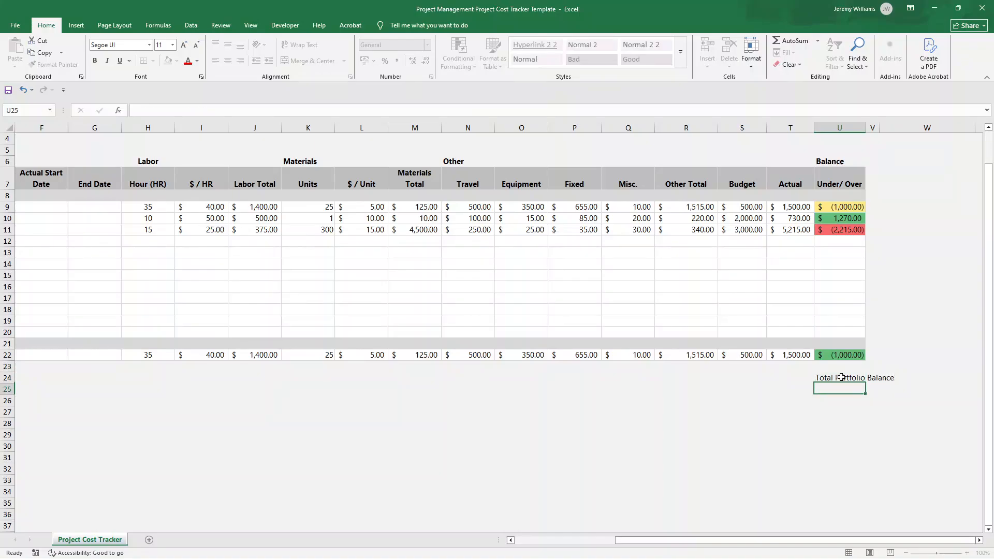
{"action": "type", "text": "="}
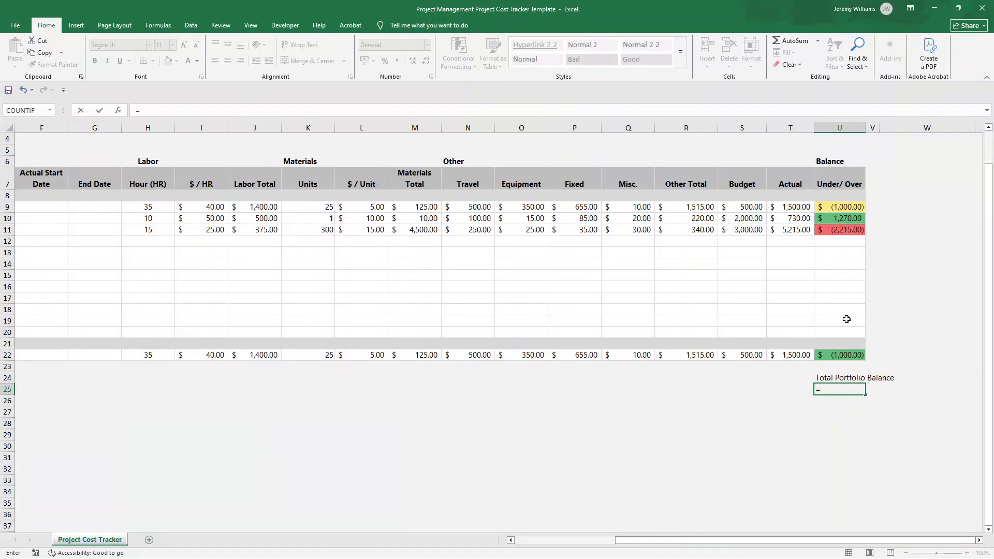
{"action": "key", "text": "Return"}
Total the Project 1 Under/Over balances in heading cell U8 with =SUM(U9:U11)
{"action": "left_click", "coordinate": [844, 298]}
{"action": "key", "text": "Left"}
{"action": "key", "text": "Home"}
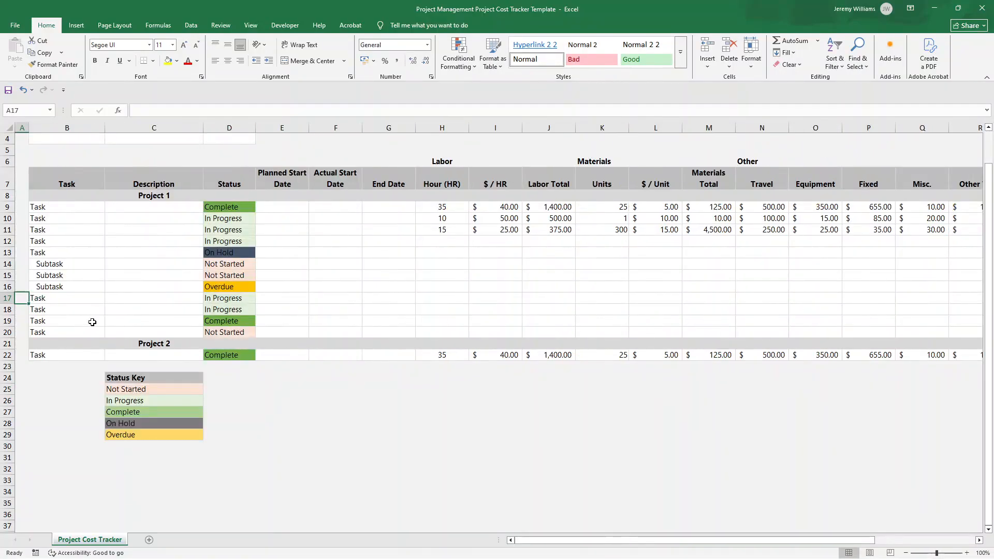
{"action": "key", "text": "Right"}
{"action": "key", "text": "Right"}
{"action": "key", "text": "Right"}
{"action": "key", "text": "Right"}
{"action": "key", "text": "Right"}
{"action": "key", "text": "Right"}
{"action": "key", "text": "Right"}
{"action": "key", "text": "Right"}
{"action": "key", "text": "Right"}
{"action": "key", "text": "Right"}
{"action": "key", "text": "Right"}
{"action": "key", "text": "Right"}
{"action": "key", "text": "Right"}
{"action": "key", "text": "Right"}
{"action": "key", "text": "Right"}
{"action": "key", "text": "Right"}
{"action": "key", "text": "Right"}
{"action": "key", "text": "Right"}
{"action": "key", "text": "Right"}
{"action": "key", "text": "Right"}
{"action": "key", "text": "Right"}
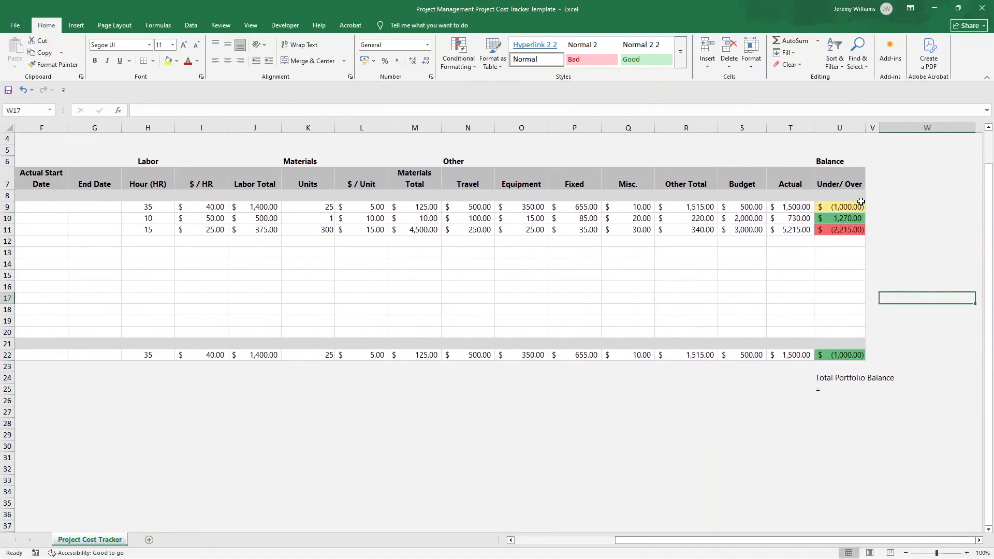
{"action": "left_click", "coordinate": [854, 198]}
{"action": "type", "text": "=sum("}
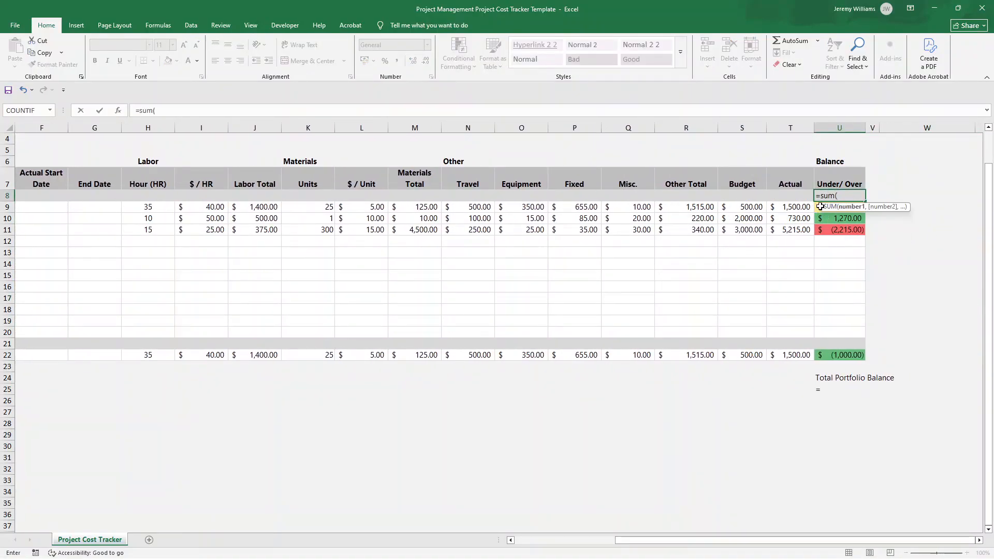
{"action": "left_click_drag", "start_coordinate": [820, 206], "coordinate": [823, 228]}
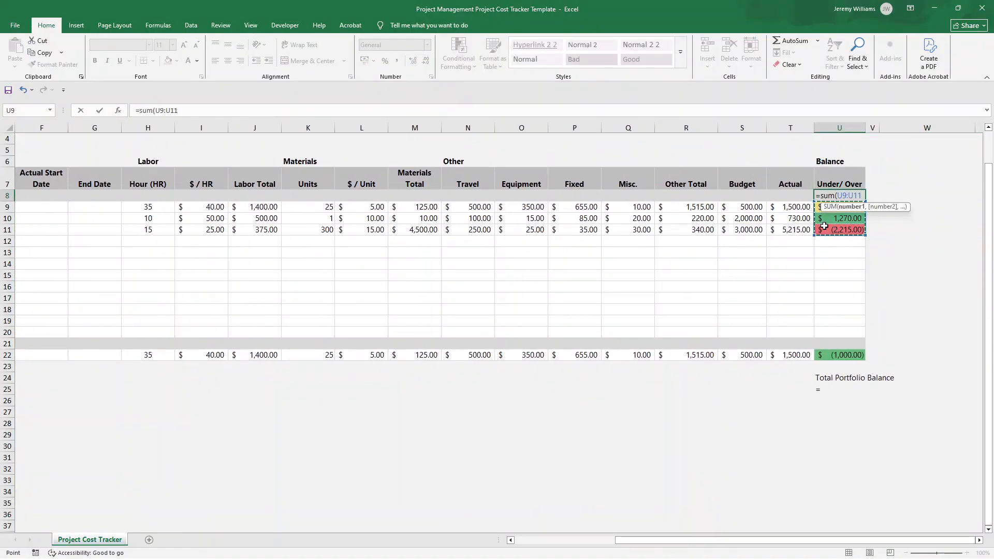
{"action": "type", "text": ")"}
{"action": "key", "text": "Return"}
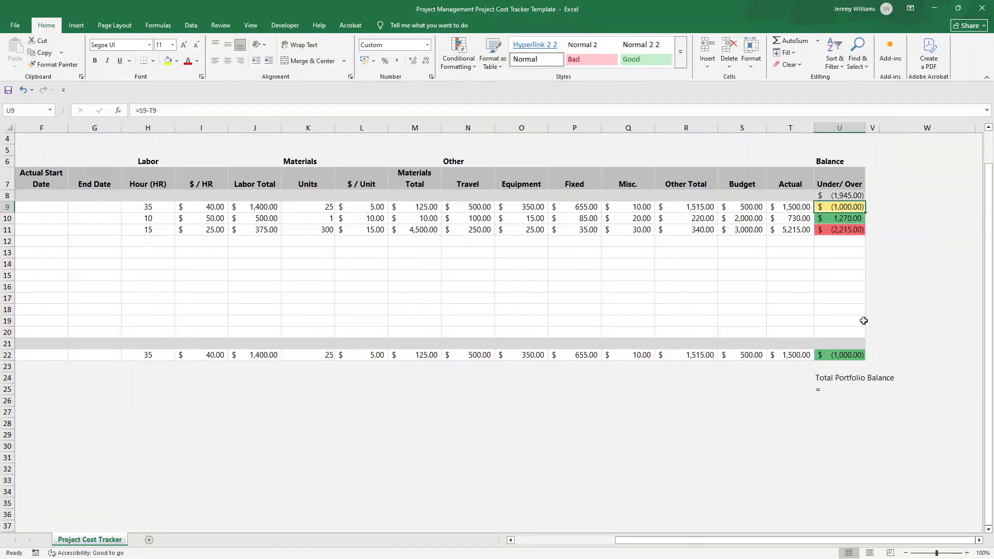
Set U25 to =U8+U22 to add the two project balances
{"action": "left_click", "coordinate": [841, 386]}
{"action": "left_click", "coordinate": [228, 108]}
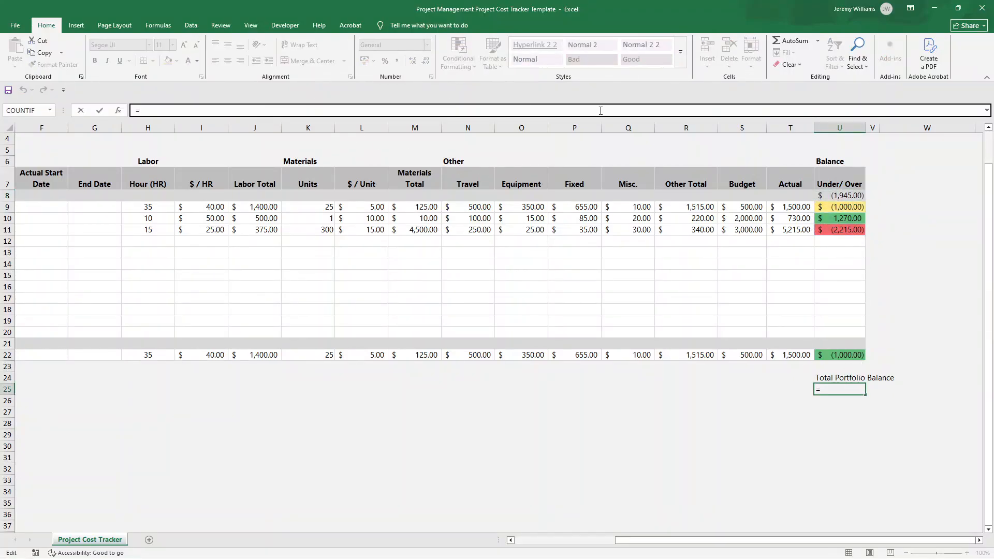
{"action": "left_click", "coordinate": [860, 195]}
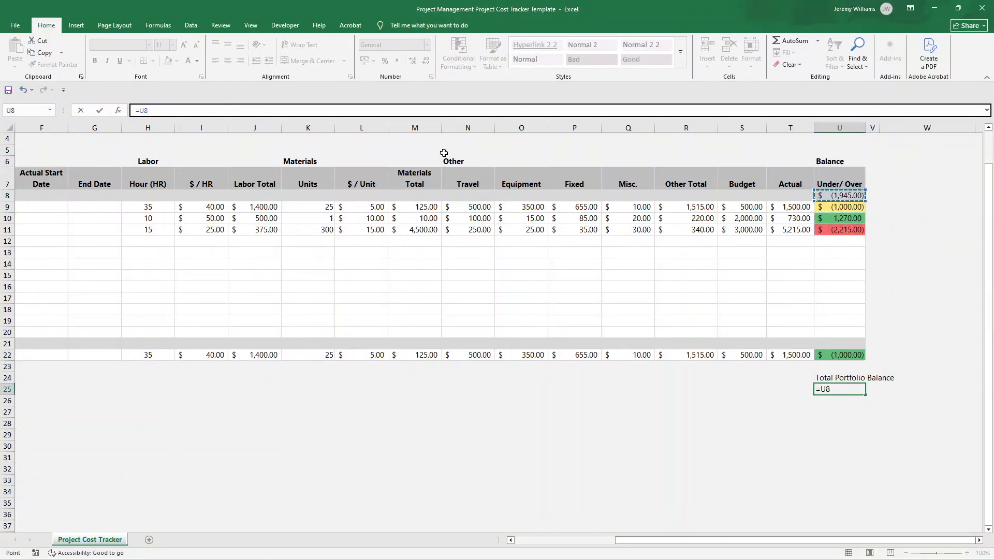
{"action": "type", "text": "+"}
{"action": "left_click", "coordinate": [860, 354]}
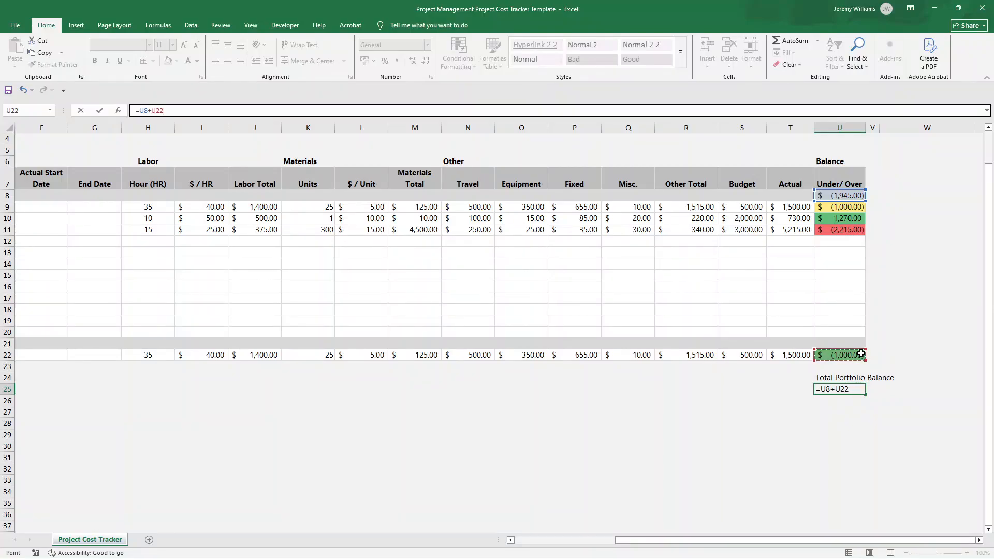
{"action": "key", "text": "Return"}
{"action": "left_click", "coordinate": [853, 388]}
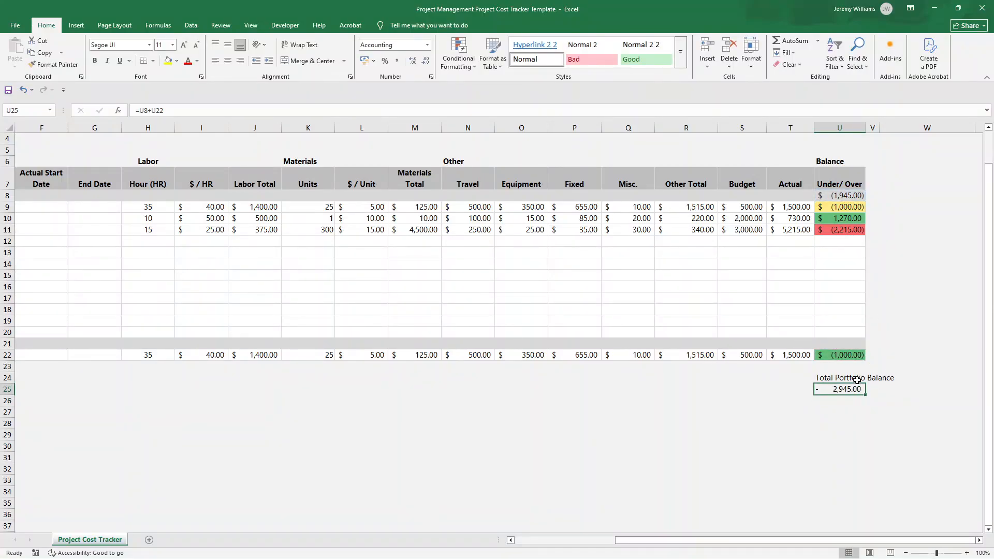
Clear the portfolio balance formula in U25, its label in U24 and the Project 1 total in U8
{"action": "left_click", "coordinate": [850, 358]}
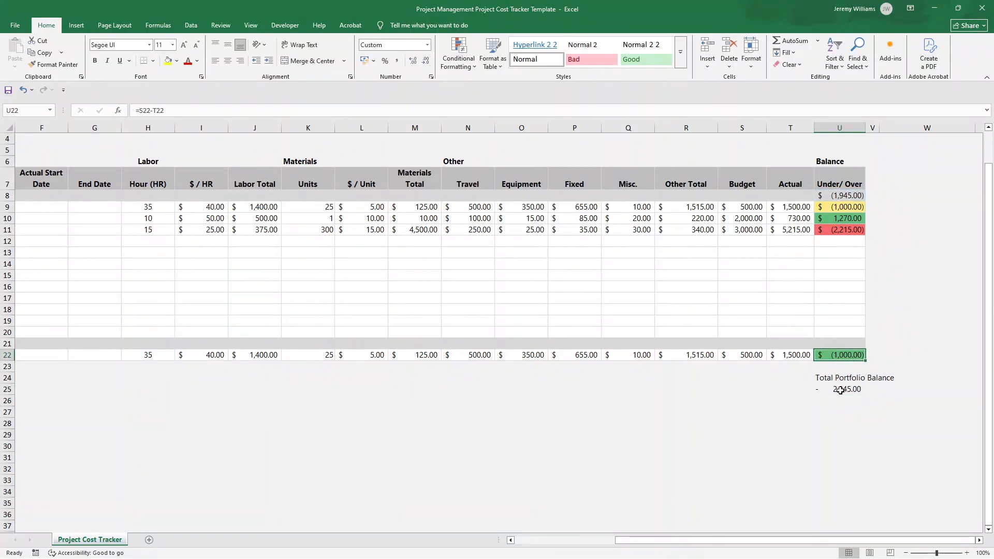
{"action": "left_click", "coordinate": [840, 392]}
{"action": "left_click_drag", "start_coordinate": [841, 386], "coordinate": [840, 380]}
{"action": "left_click", "coordinate": [844, 389]}
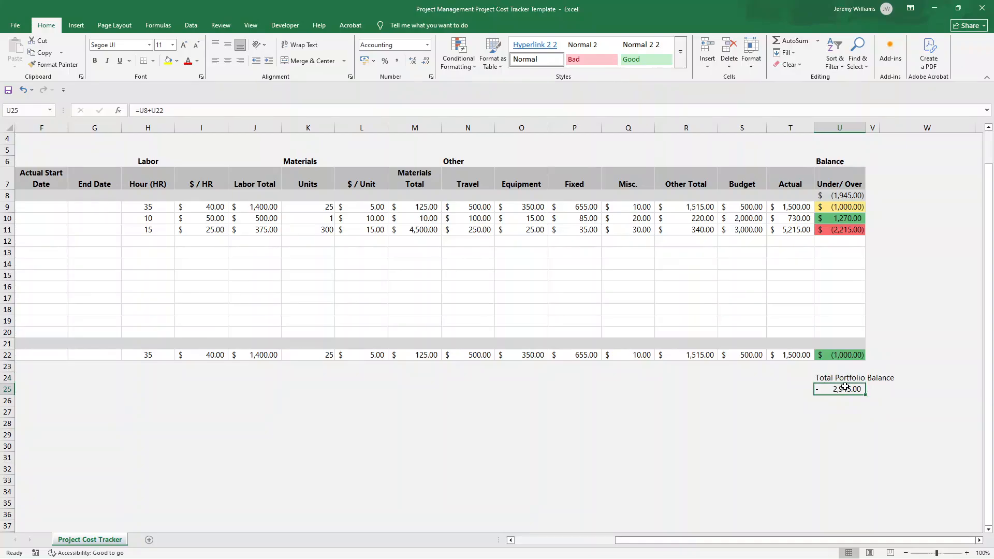
{"action": "key", "text": "BackSpace"}
{"action": "left_click", "coordinate": [844, 378]}
{"action": "key", "text": "BackSpace"}
{"action": "left_click", "coordinate": [871, 388]}
{"action": "left_click", "coordinate": [837, 195]}
{"action": "key", "text": "BackSpace"}
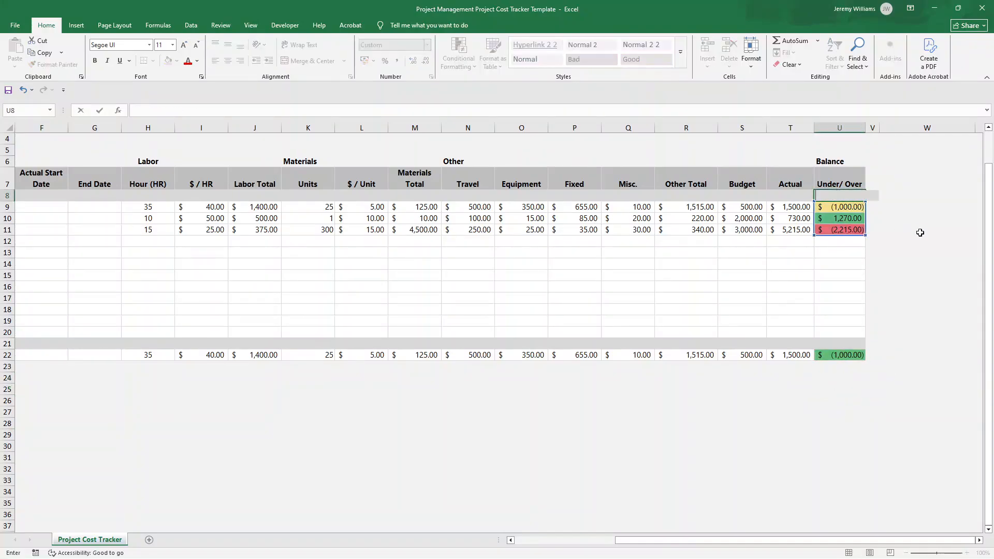
{"action": "left_click", "coordinate": [920, 233]}
Delete rows 21 and 22 containing the Project 2 heading and its task
{"action": "key", "text": "Left"}
{"action": "key", "text": "Left"}
{"action": "key", "text": "Left"}
{"action": "key", "text": "Left"}
{"action": "key", "text": "Left"}
{"action": "key", "text": "Left"}
{"action": "key", "text": "Left"}
{"action": "key", "text": "Left"}
{"action": "key", "text": "Left"}
{"action": "key", "text": "Left"}
{"action": "key", "text": "Left"}
{"action": "key", "text": "Left"}
{"action": "key", "text": "Left"}
{"action": "key", "text": "Home"}
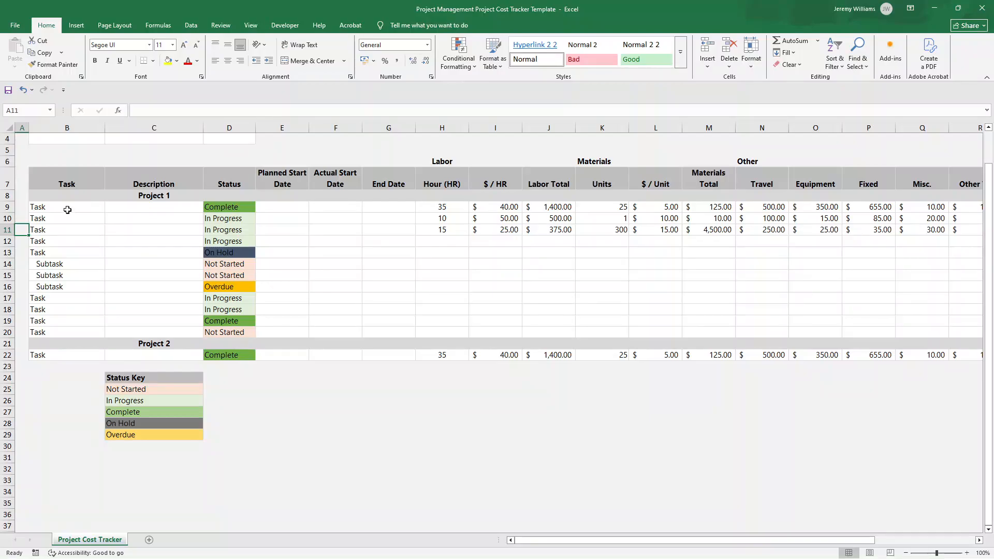
{"action": "left_click_drag", "start_coordinate": [68, 210], "coordinate": [66, 331]}
{"action": "left_click", "coordinate": [7, 343]}
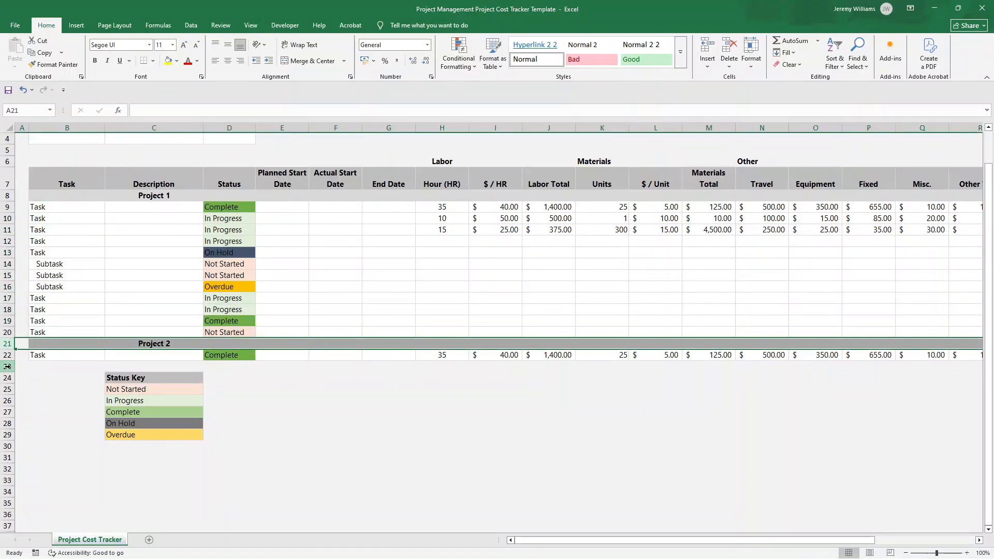
{"action": "left_click", "coordinate": [7, 355], "text": "shift"}
{"action": "right_click", "coordinate": [7, 355]}
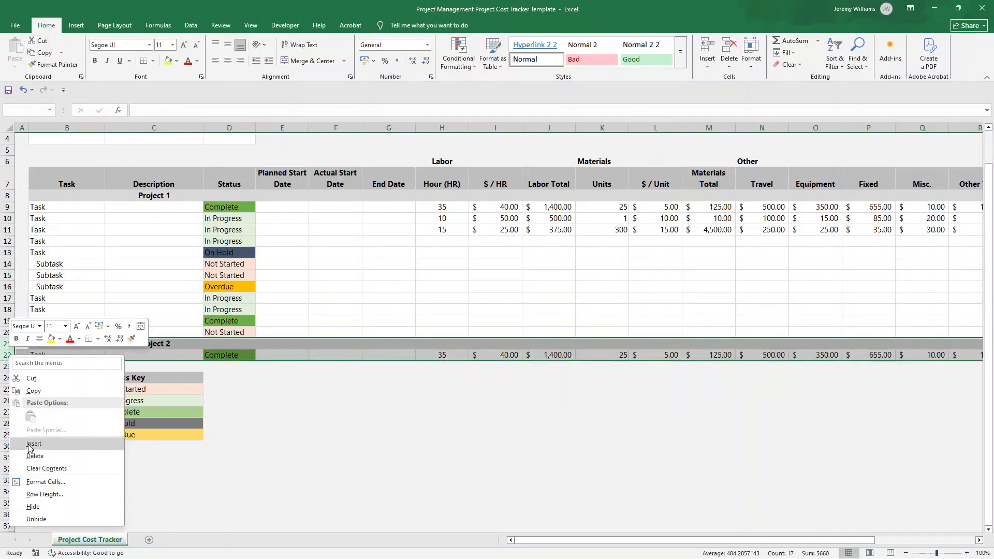
{"action": "left_click", "coordinate": [34, 455]}
{"action": "left_click", "coordinate": [97, 228]}
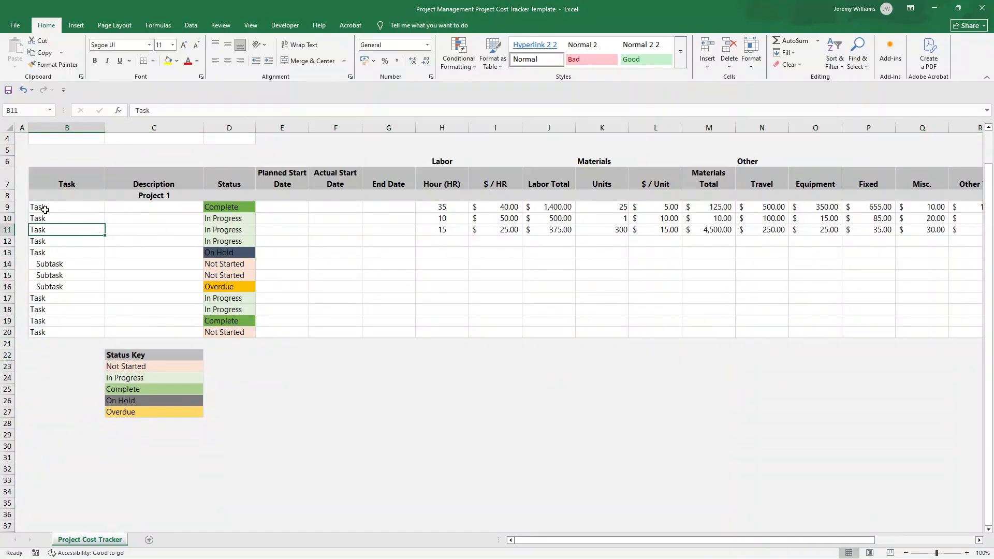
Change the Task column heading in B7 to "Project" and enter "Project A" in B9
{"action": "left_click", "coordinate": [63, 185]}
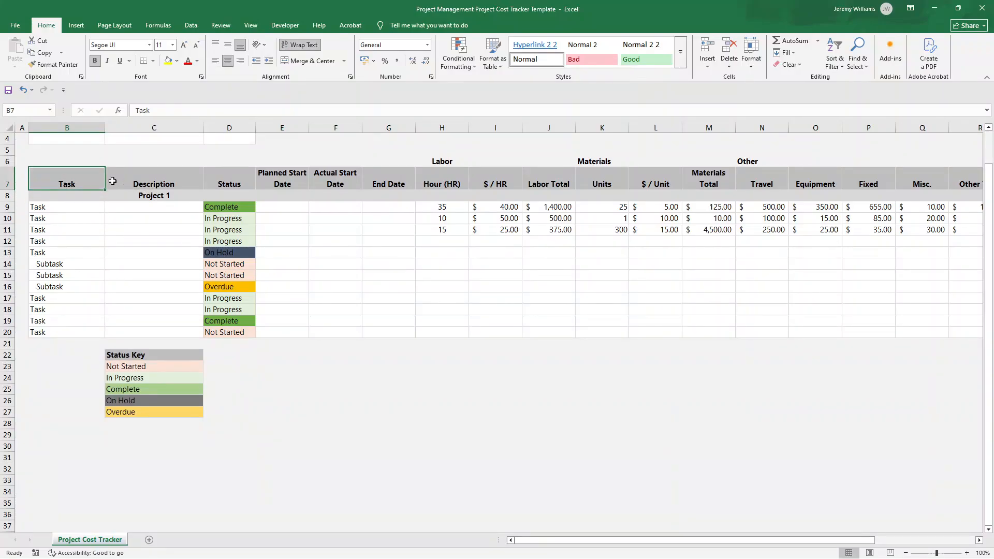
{"action": "type", "text": "Project"}
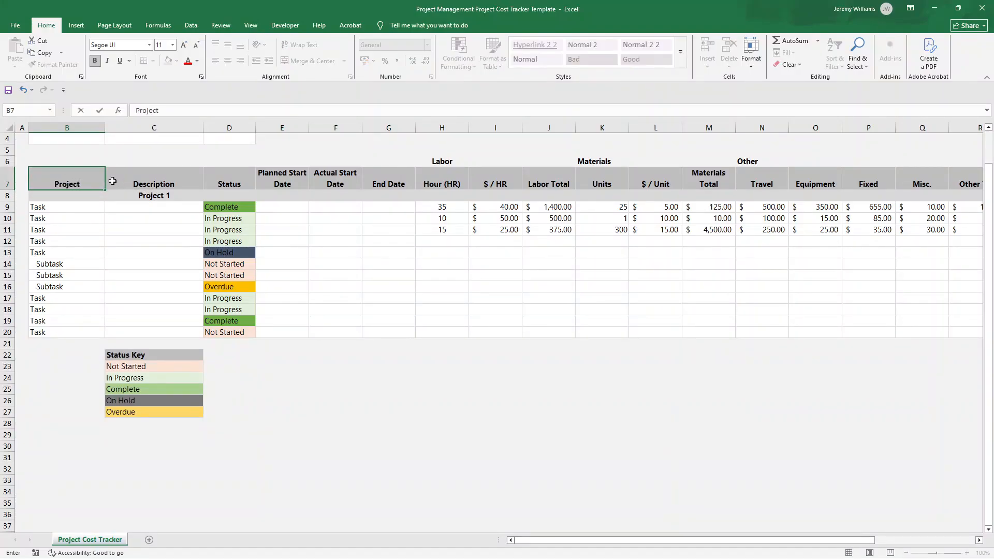
{"action": "key", "text": "Return"}
{"action": "type", "text": "Project A"}
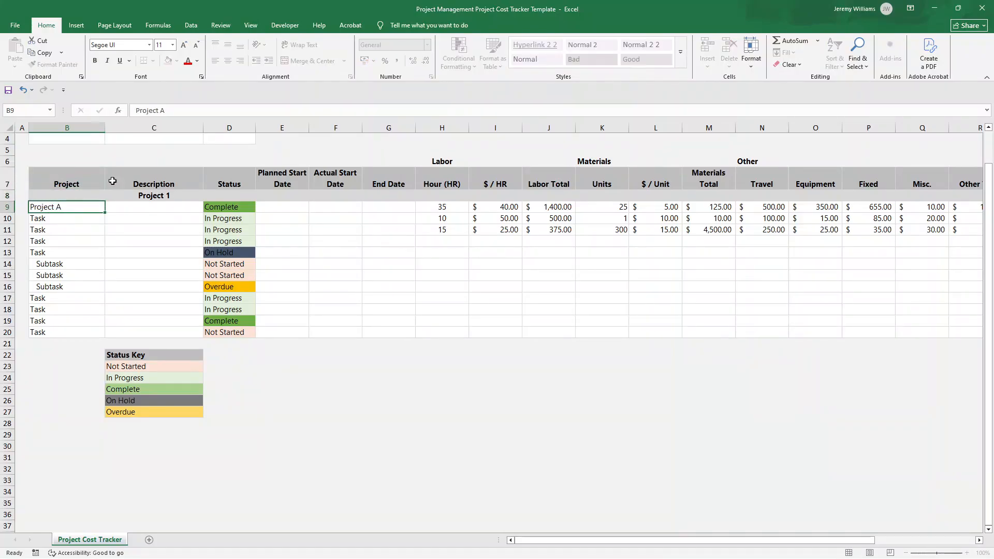
{"action": "key", "text": "Return"}
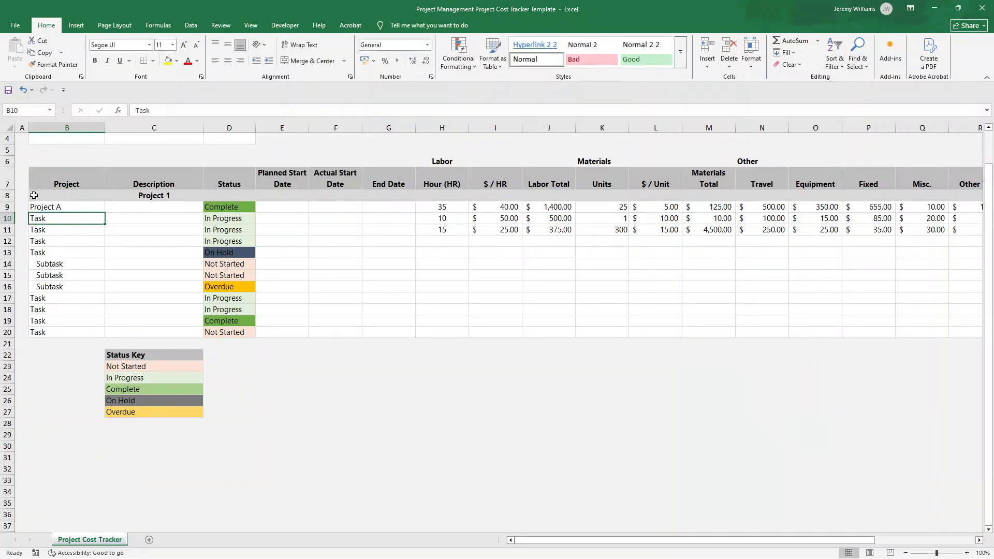
Delete the Project 1 heading row 8 and fill "Project A" from B8 down into B9
{"action": "right_click", "coordinate": [7, 195]}
{"action": "left_click", "coordinate": [63, 298]}
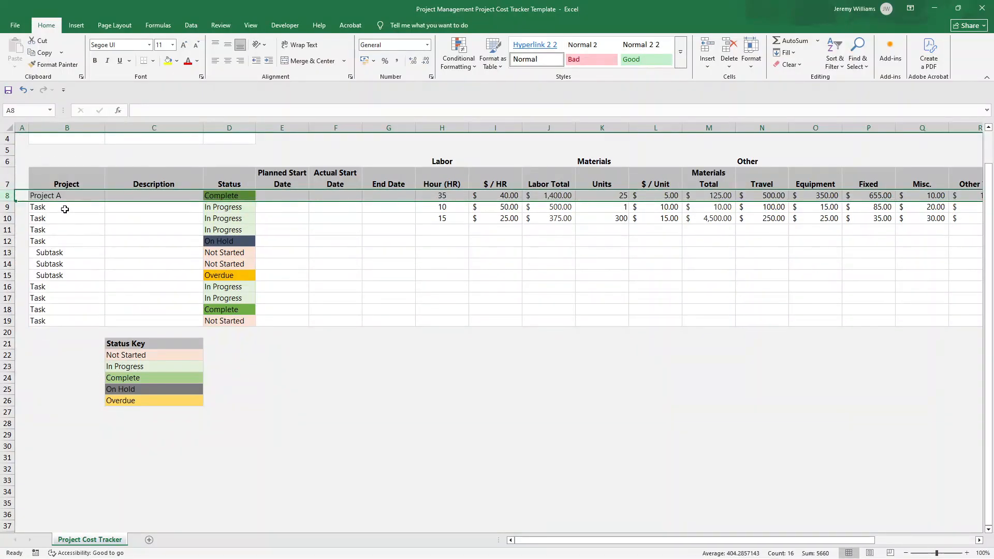
{"action": "left_click", "coordinate": [88, 198]}
{"action": "left_click_drag", "start_coordinate": [104, 201], "coordinate": [103, 213]}
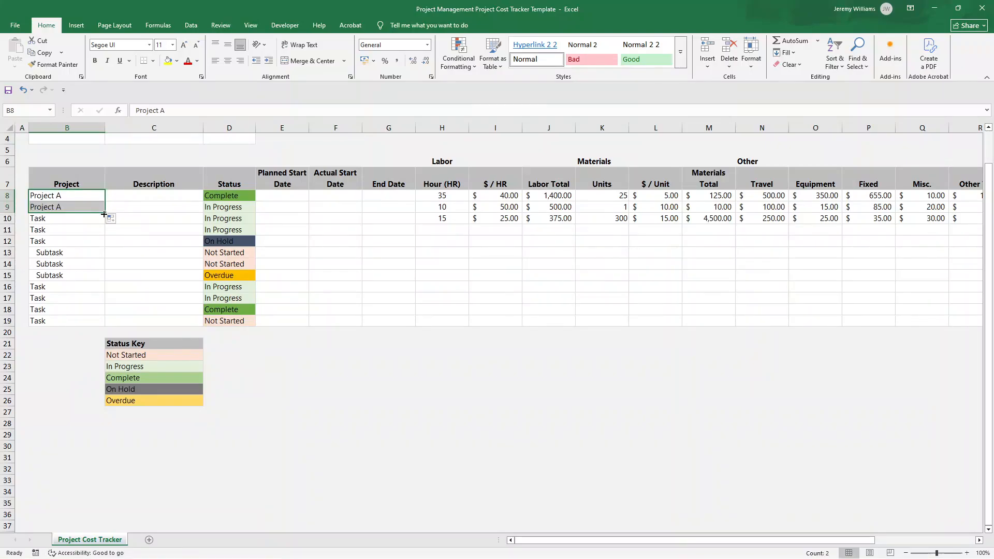
Fill "Project A" from B9 down to B11 and change the entry in B9 to "Project B"
{"action": "left_click", "coordinate": [84, 219]}
{"action": "left_click", "coordinate": [77, 204]}
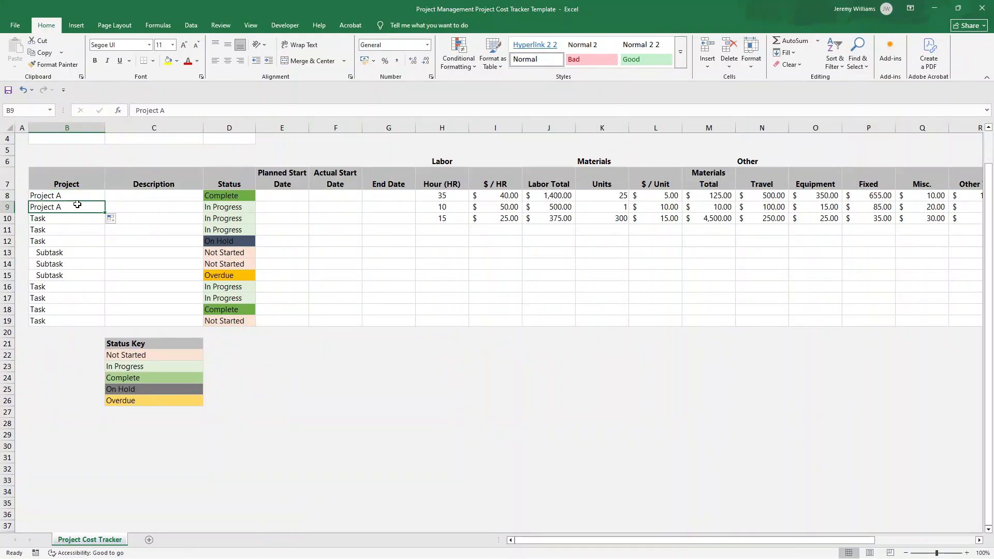
{"action": "left_click_drag", "start_coordinate": [104, 212], "coordinate": [105, 236]}
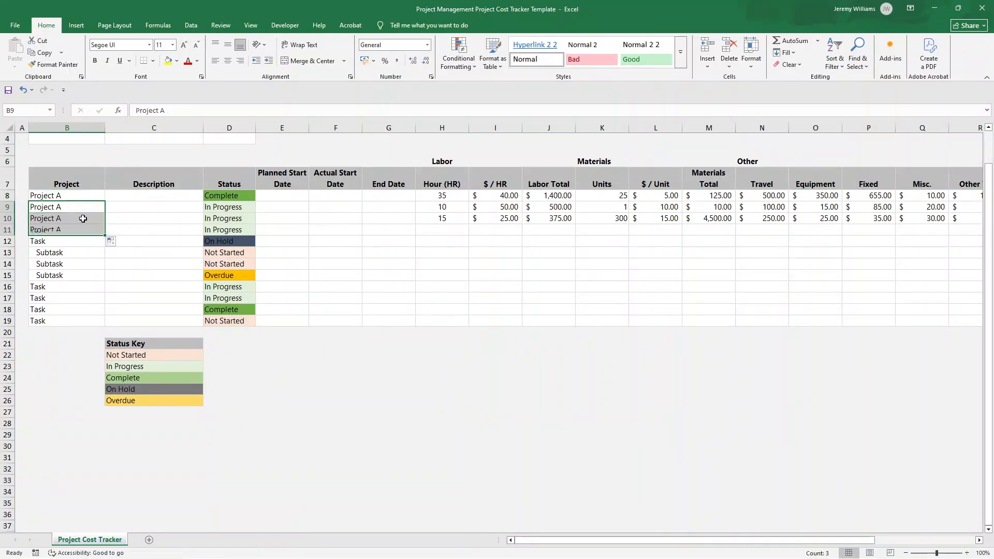
{"action": "double_click", "coordinate": [79, 207]}
{"action": "type", "text": "B"}
{"action": "key", "text": "Return"}
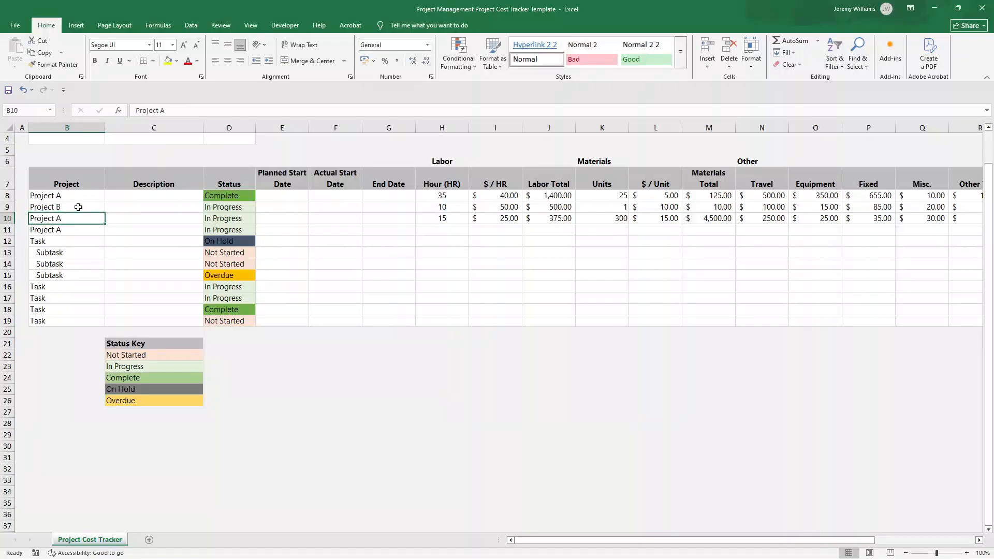
Review each project row's costs across to the Budget, Actual and Under/Over columns, then return to the tracker's title and header area
{"action": "left_click_drag", "start_coordinate": [92, 197], "coordinate": [884, 216]}
{"action": "left_click", "coordinate": [895, 333]}
{"action": "left_click", "coordinate": [843, 322]}
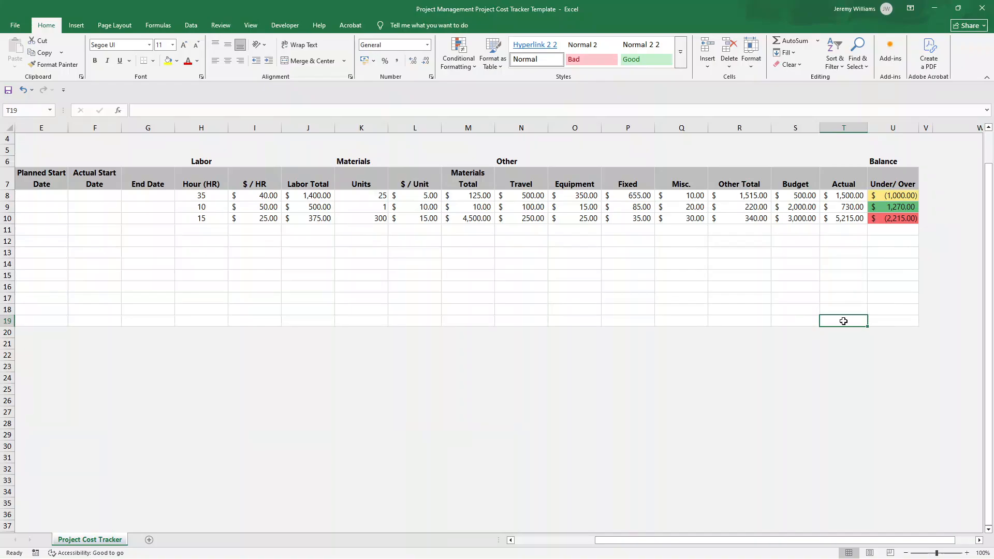
{"action": "key", "text": "Left"}
{"action": "key", "text": "Left"}
{"action": "key", "text": "Left"}
{"action": "key", "text": "Left"}
{"action": "key", "text": "Left"}
{"action": "key", "text": "Left"}
{"action": "key", "text": "Left"}
{"action": "key", "text": "Left"}
{"action": "key", "text": "Left"}
{"action": "key", "text": "Left"}
{"action": "key", "text": "Left"}
{"action": "key", "text": "Left"}
{"action": "key", "text": "Left"}
{"action": "key", "text": "Left"}
{"action": "key", "text": "Left"}
{"action": "key", "text": "Left"}
{"action": "key", "text": "Left"}
{"action": "key", "text": "Left"}
{"action": "key", "text": "Left"}
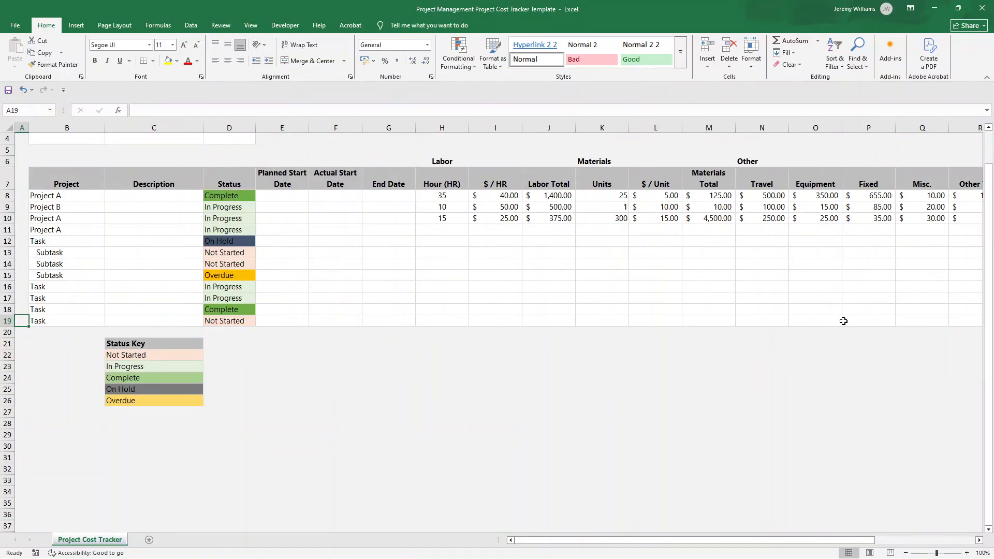
{"action": "scroll", "coordinate": [170, 275], "scroll_direction": "up", "scroll_amount": 1}
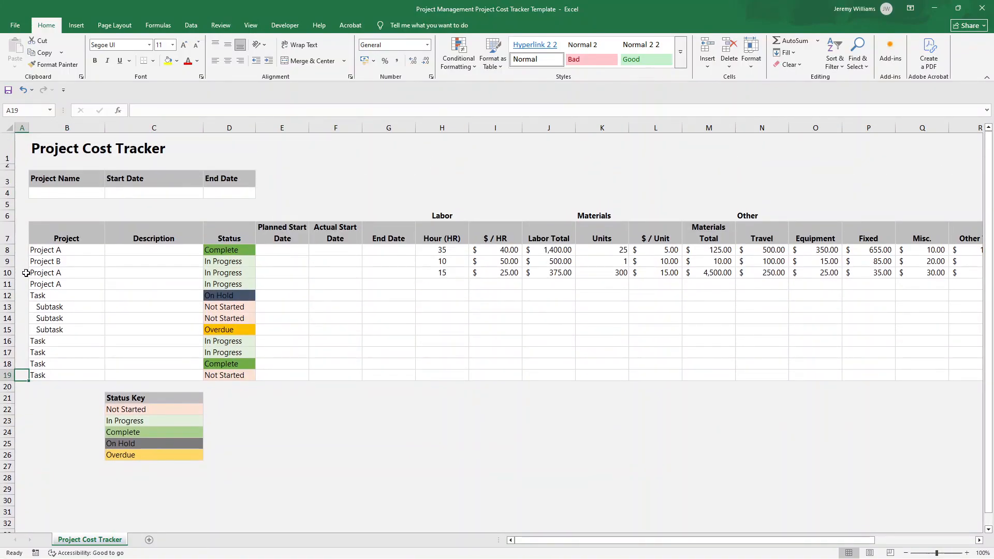
Undo the "Project B" entry in B9 and both "Project A" fills below B8
{"action": "key", "text": "ctrl+z"}
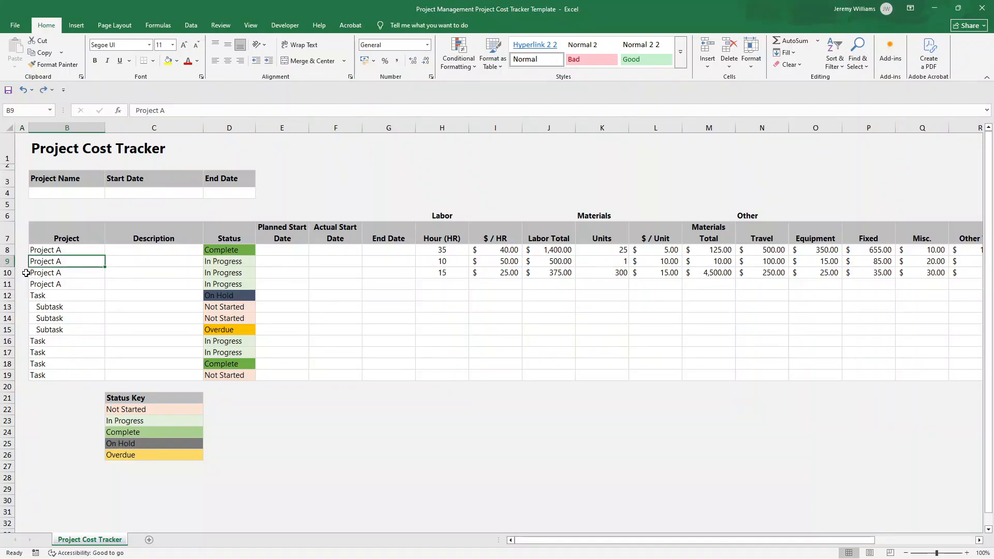
{"action": "key", "text": "ctrl+z"}
{"action": "key", "text": "ctrl+z"}
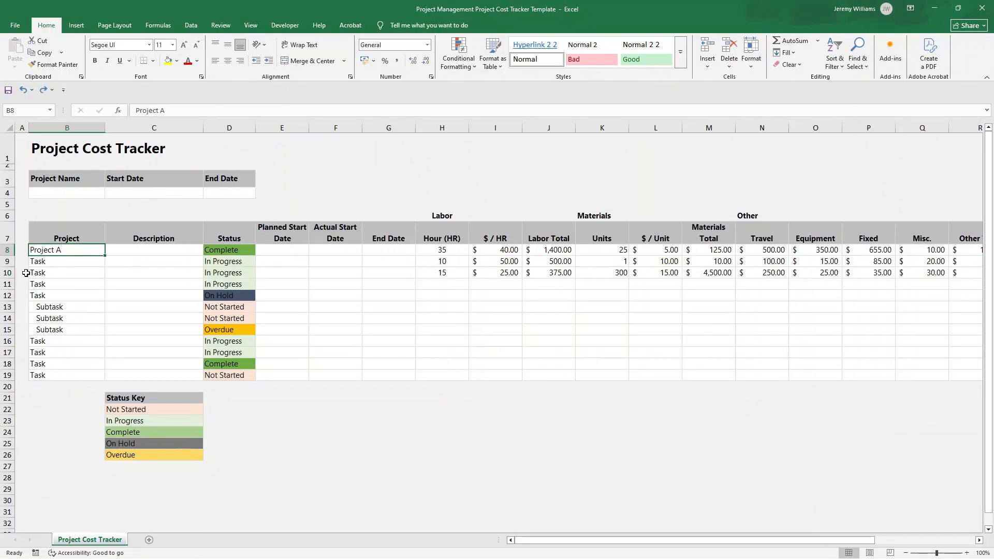